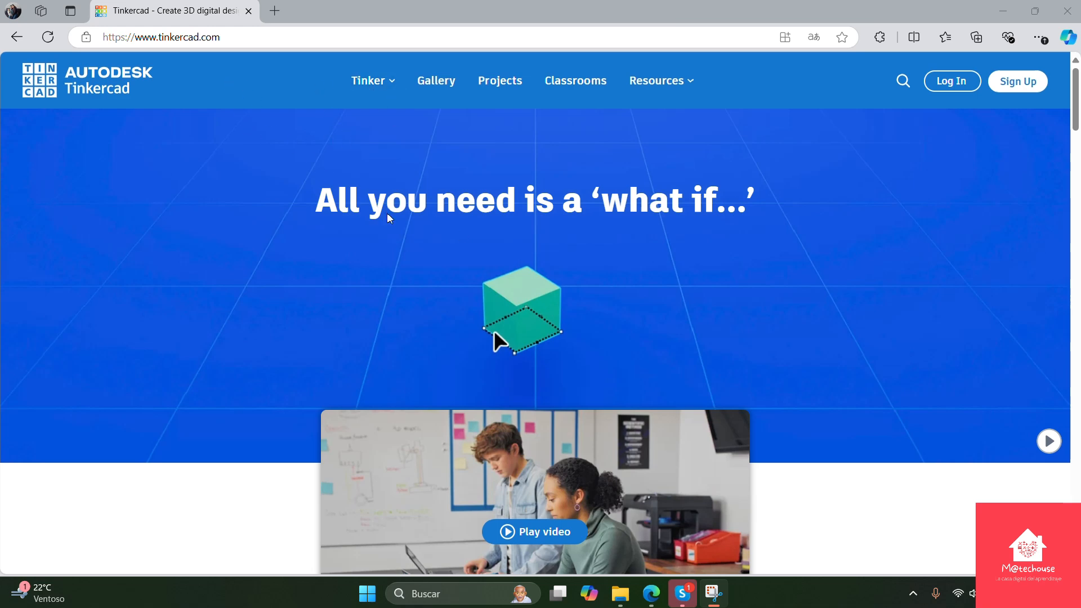
# Step: Log in to Tinkercad as a personal account through Google sign-in with the first listed account, and dismiss the translation offer
pyautogui.click(956, 81)
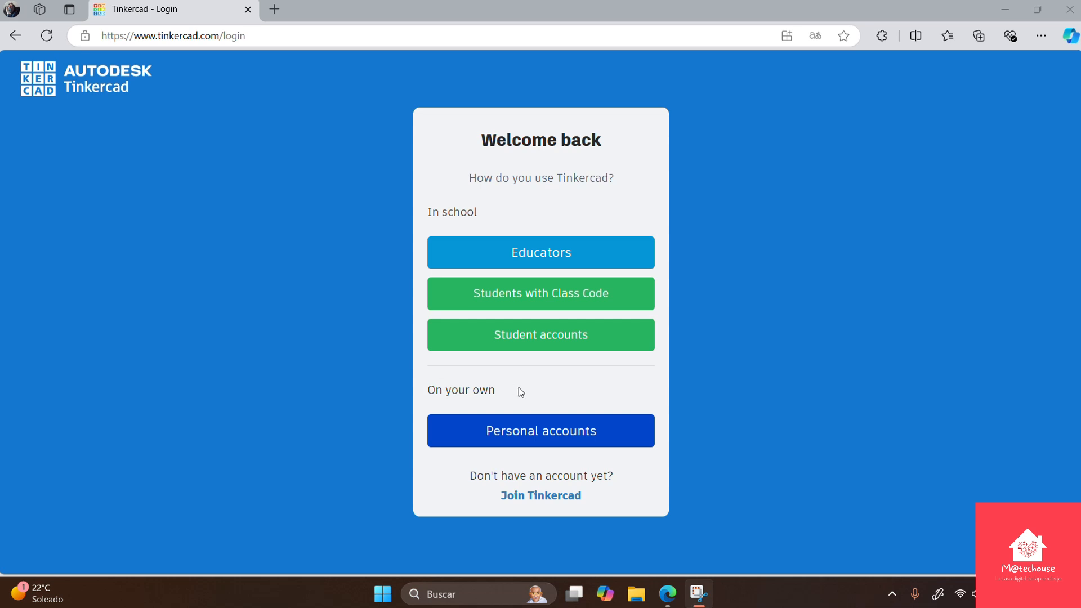
pyautogui.click(530, 435)
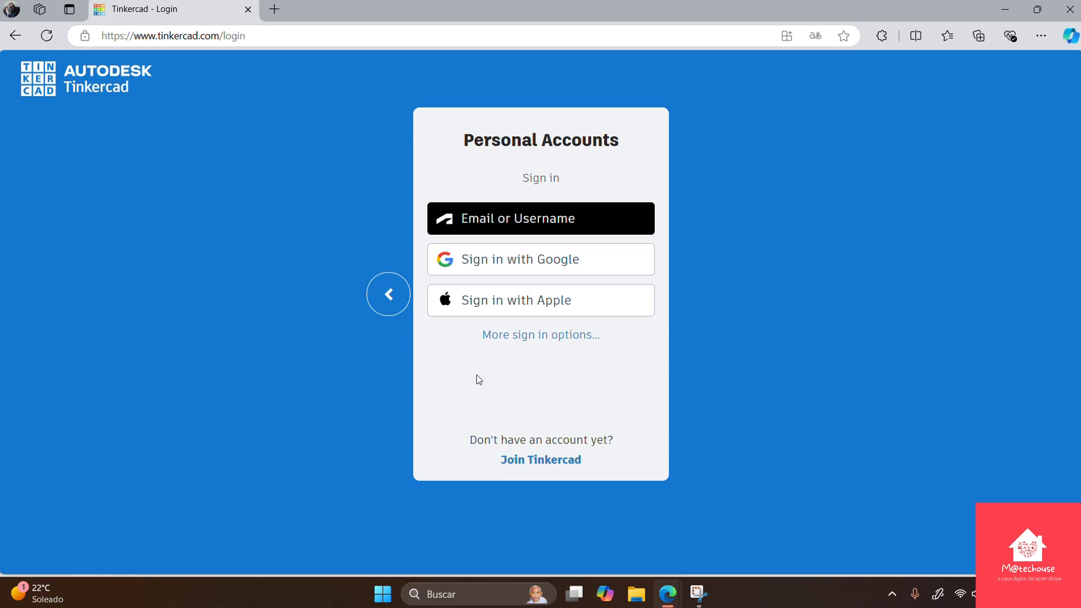
pyautogui.click(572, 259)
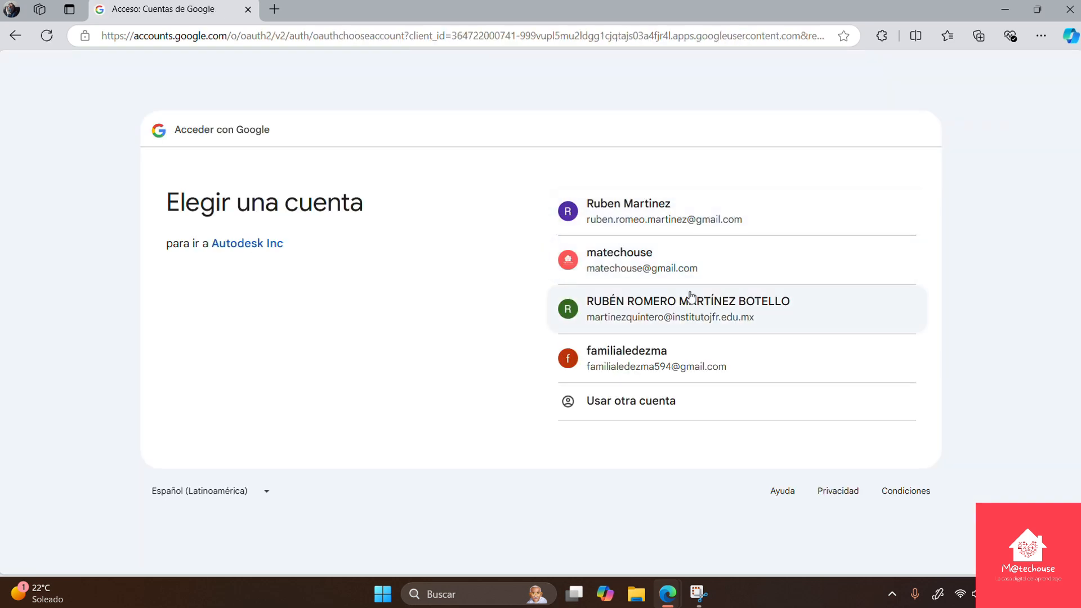
pyautogui.click(726, 231)
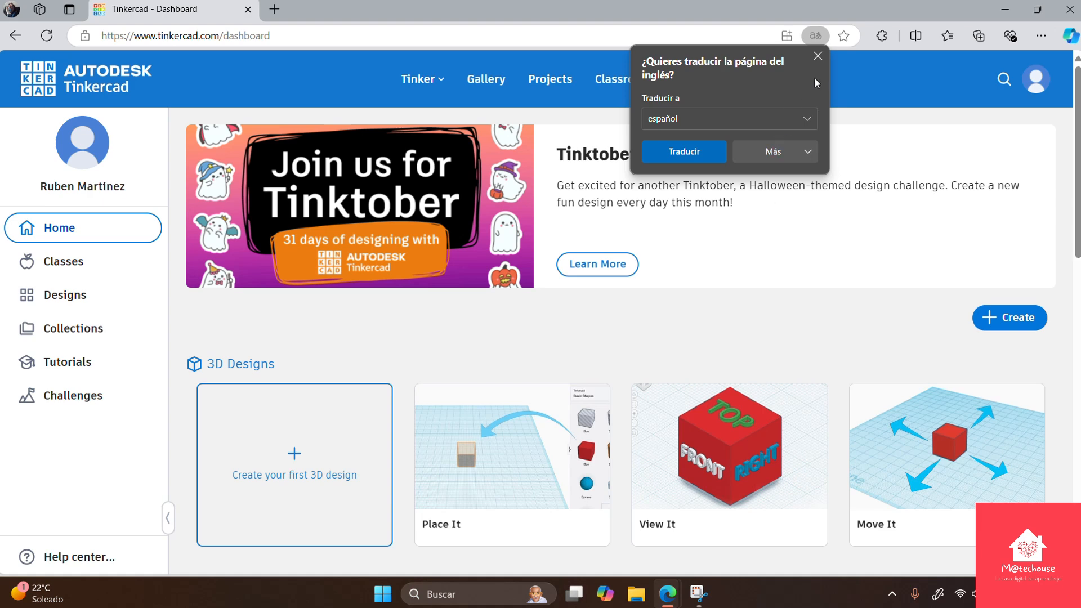
pyautogui.click(818, 56)
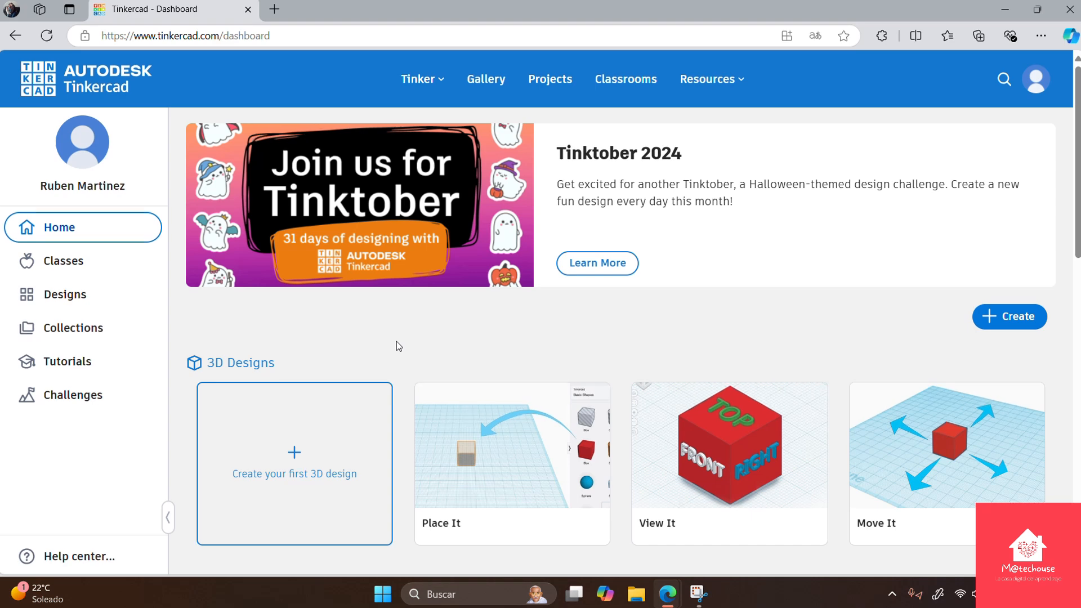
# Step: Create a new circuit design from the Circuits section of your designs, dismissing the starter circuits tip
pyautogui.scroll(-3, 396, 342)
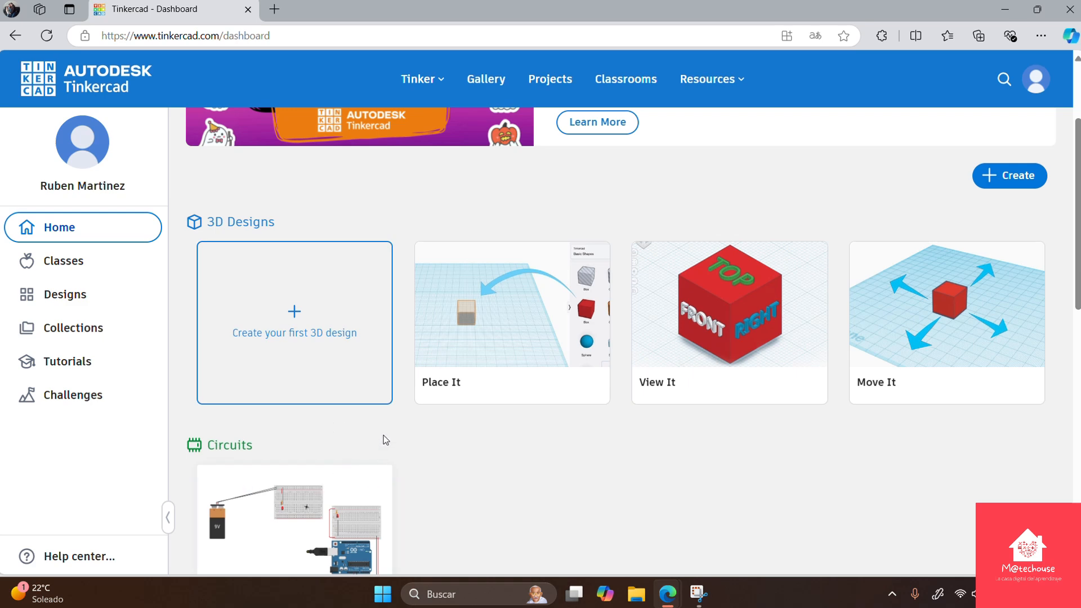
pyautogui.click(105, 294)
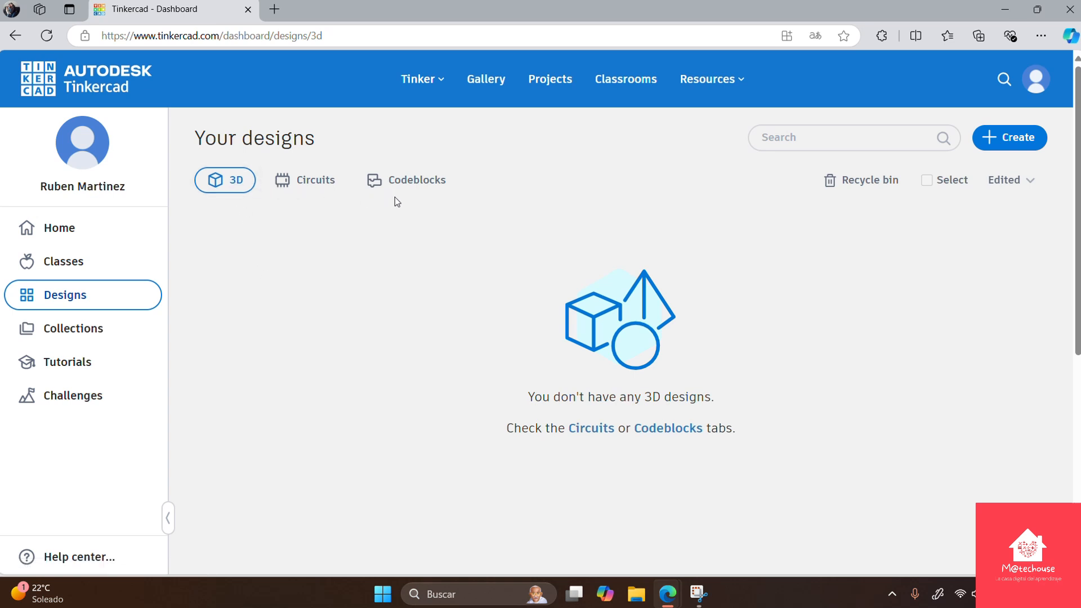
pyautogui.click(297, 185)
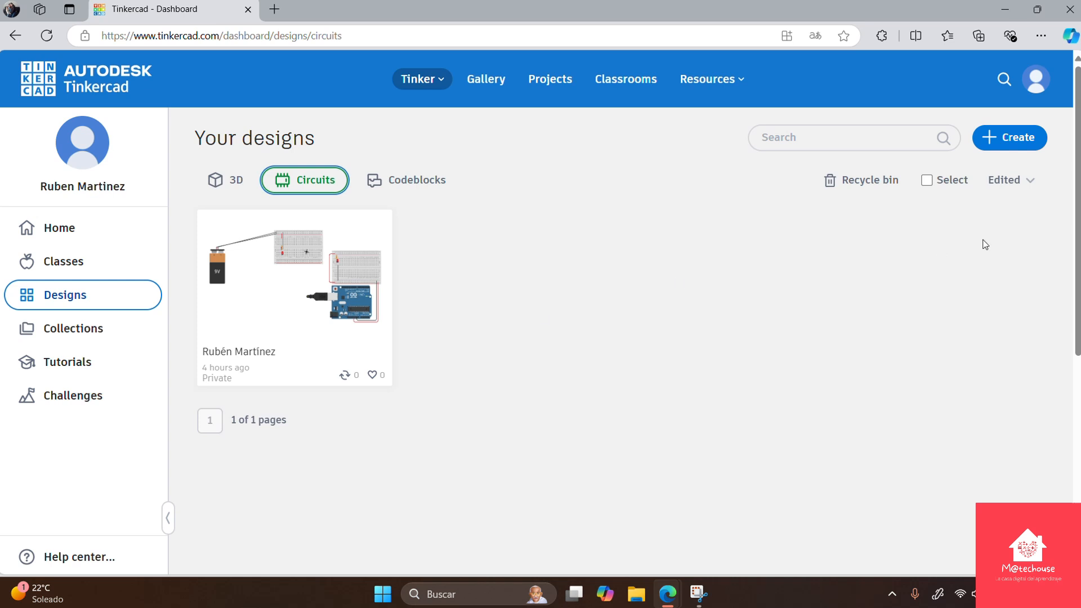
pyautogui.click(1017, 141)
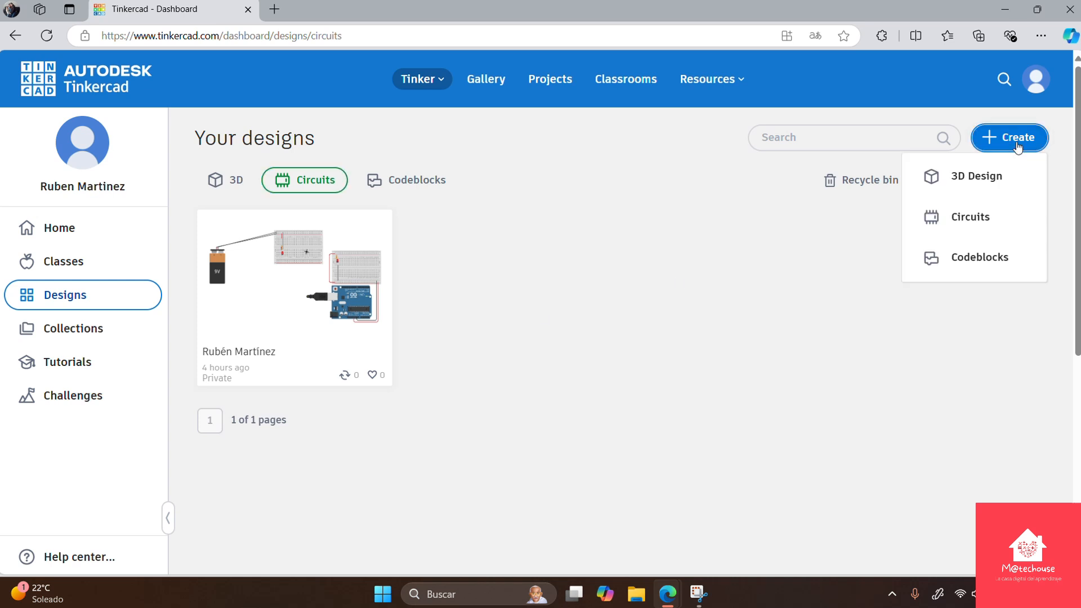
pyautogui.click(984, 224)
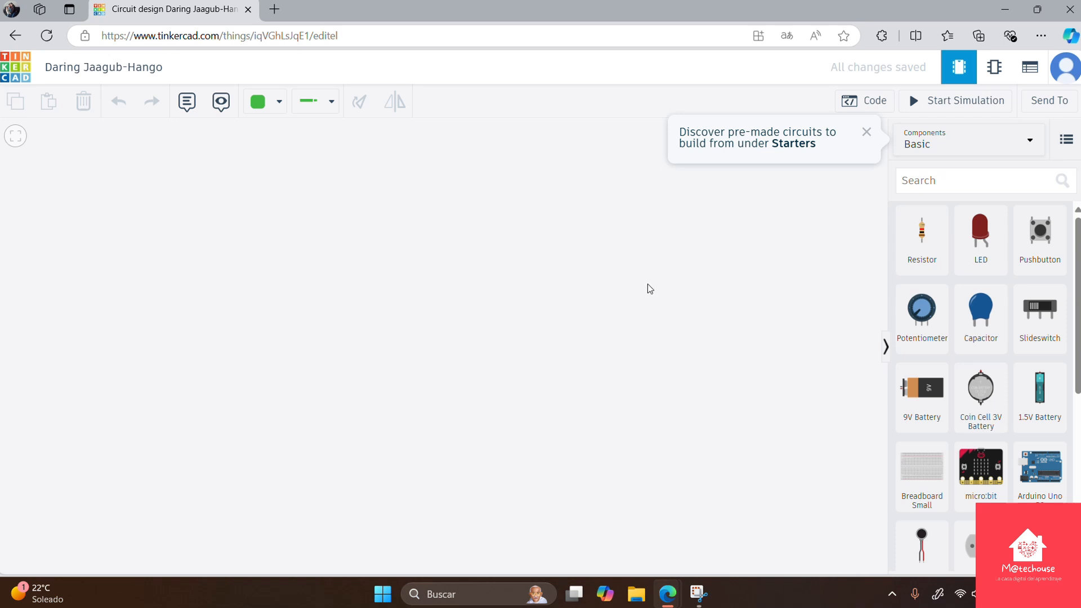
pyautogui.click(866, 132)
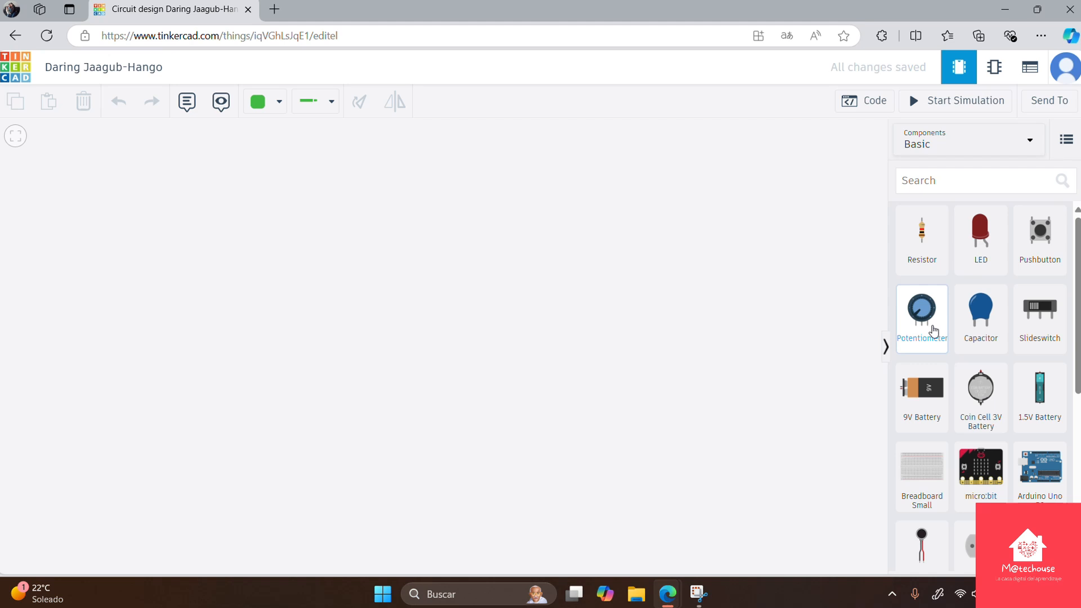
# Step: Rename the new circuit design with the account owner's first name
pyautogui.scroll(-3, 933, 331)
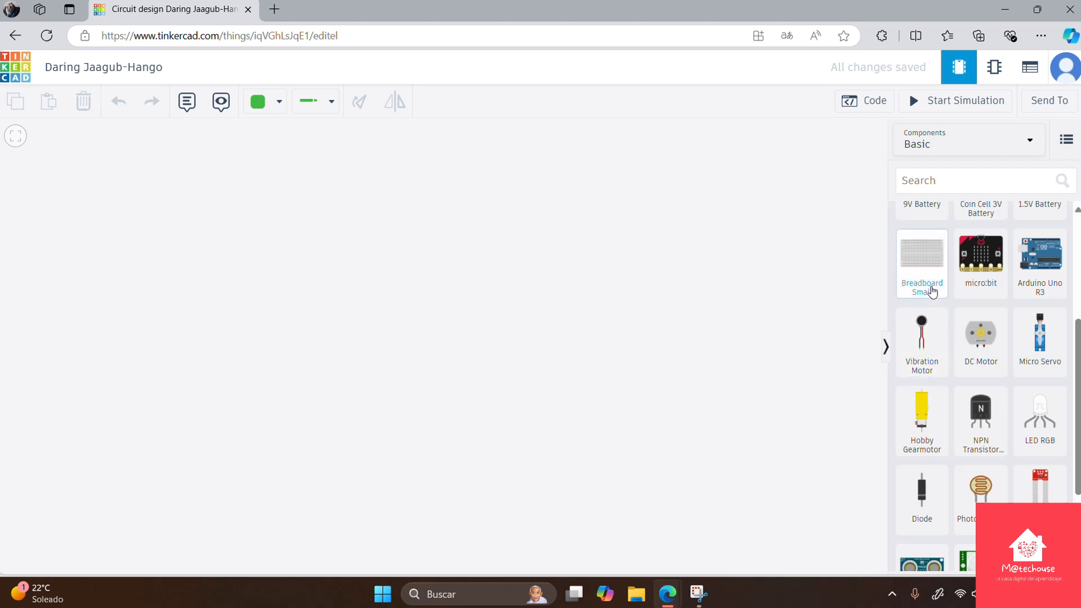
pyautogui.scroll(3, 932, 291)
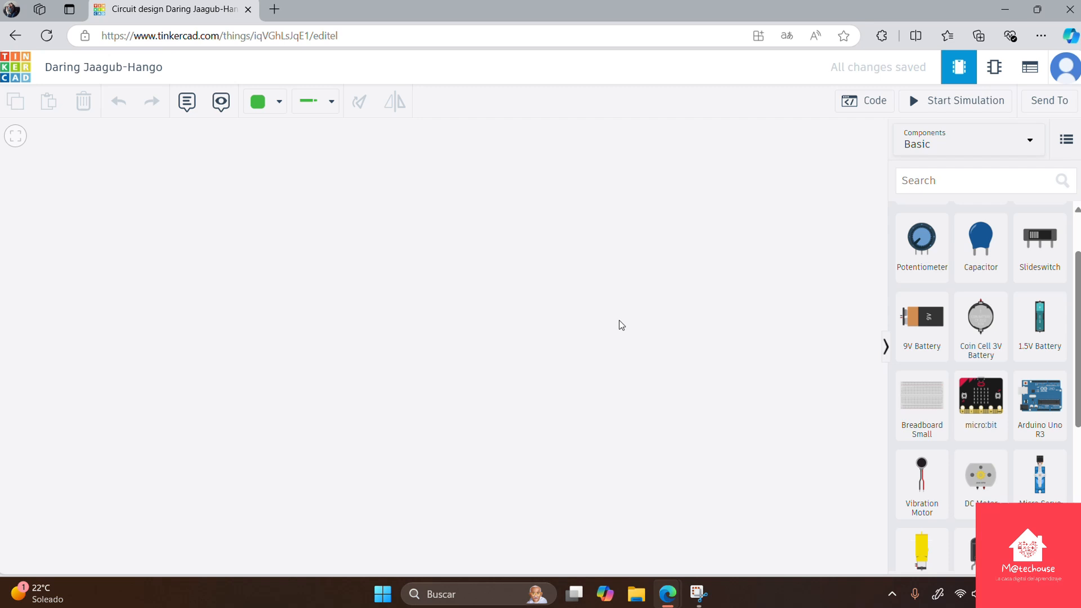
pyautogui.click(104, 68)
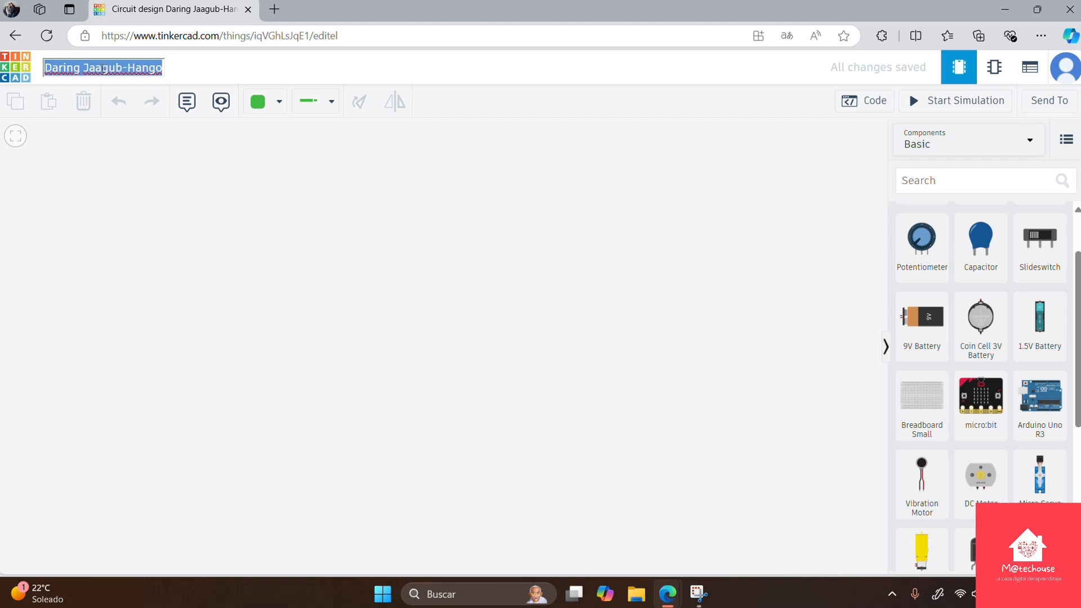
pyautogui.write('Ruben')
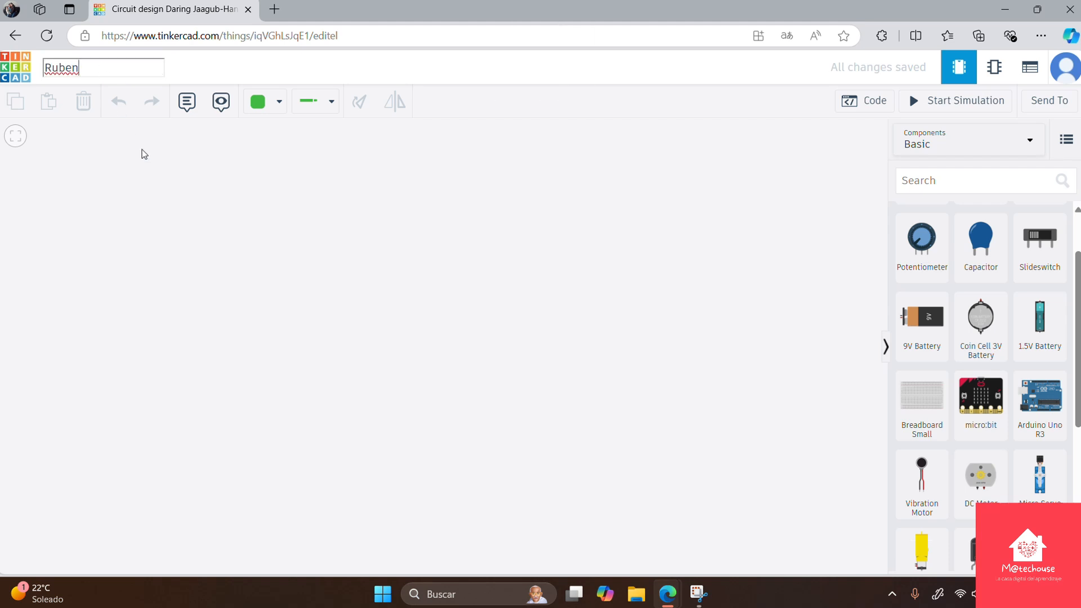
pyautogui.click(186, 219)
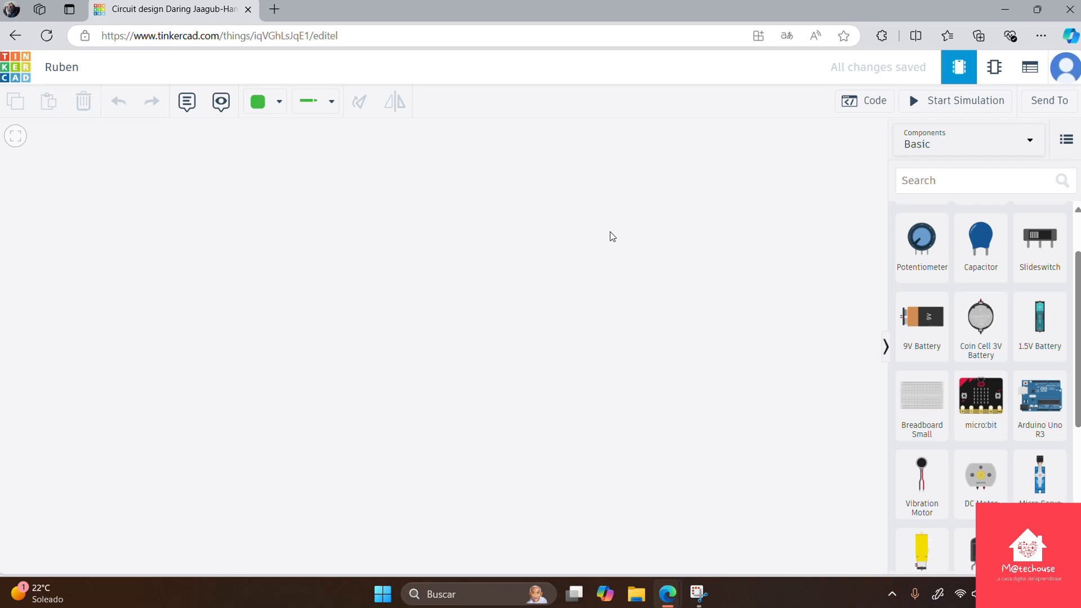
pyautogui.click(467, 22)
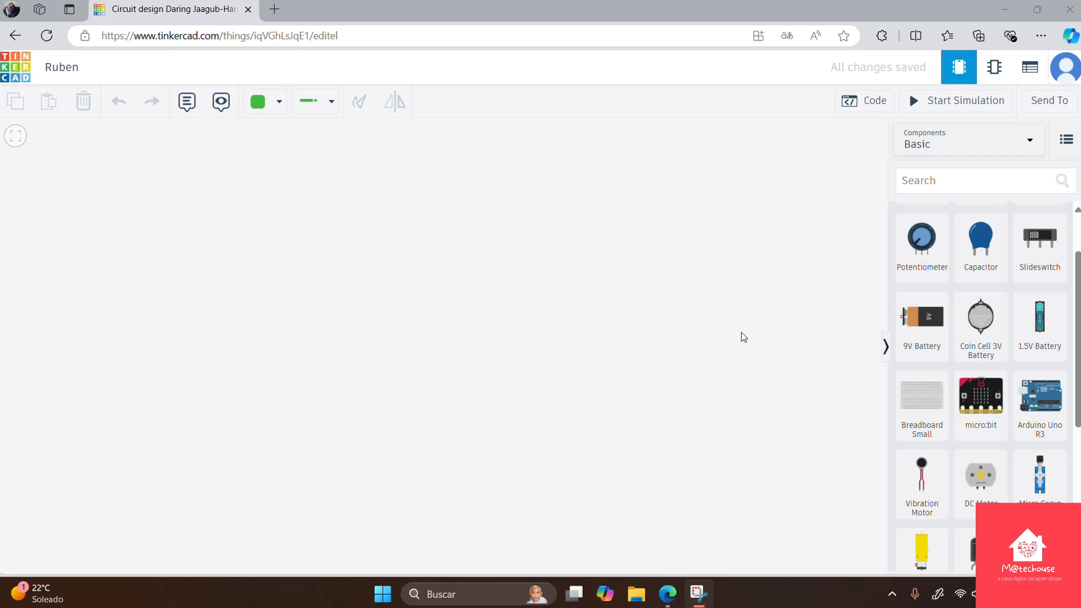
# Step: Place a Breadboard Small in the upper-left area of the workplane and name it Tabla
pyautogui.moveTo(903, 416); pyautogui.dragTo(281, 255)
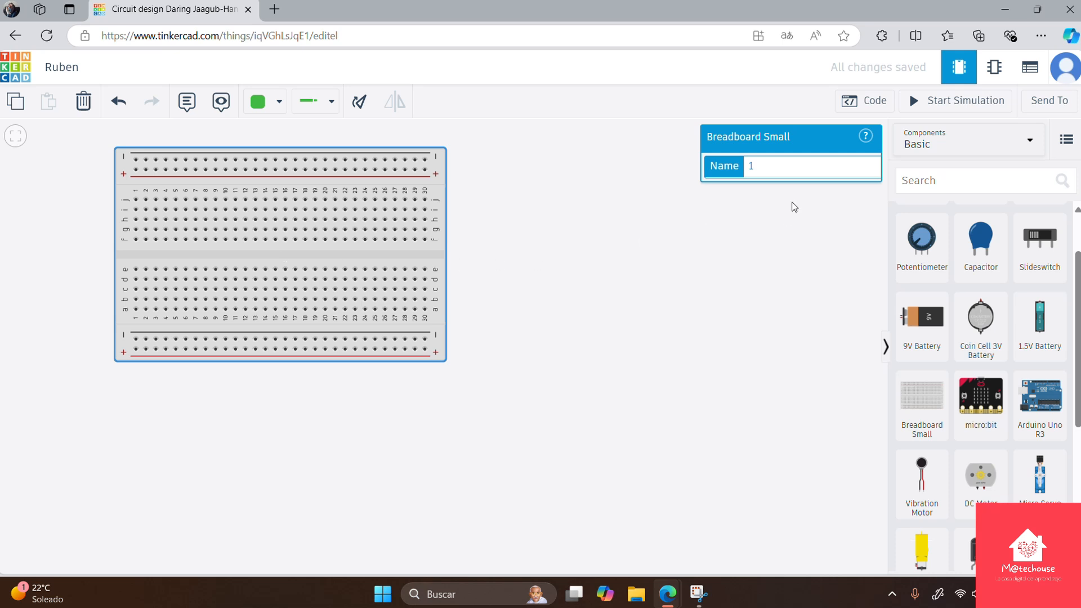
pyautogui.doubleClick(779, 168)
pyautogui.write('Tabla')
pyautogui.click(565, 265)
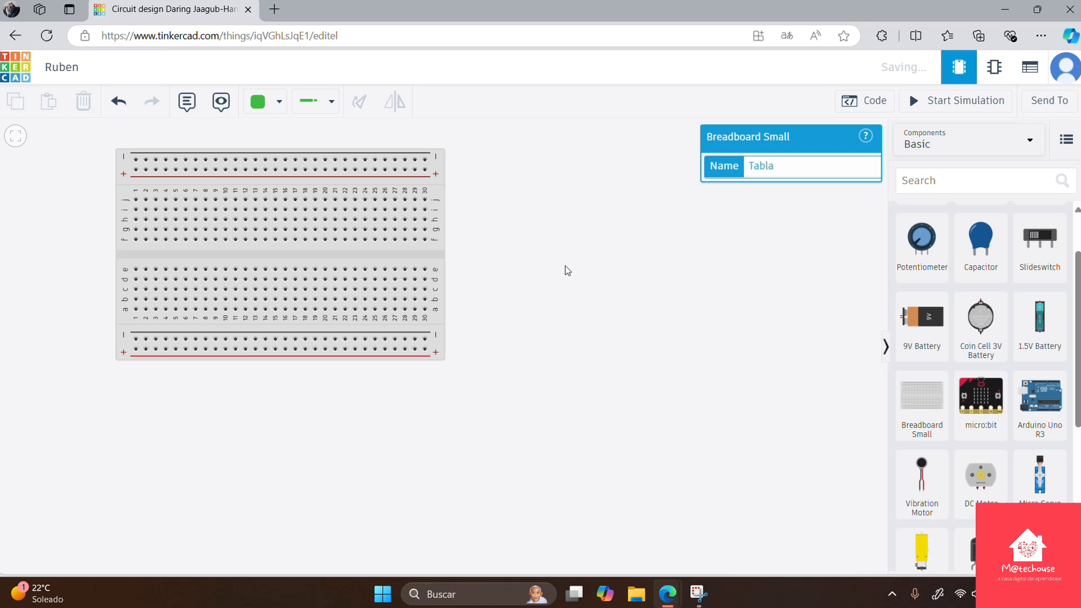
pyautogui.click(405, 270)
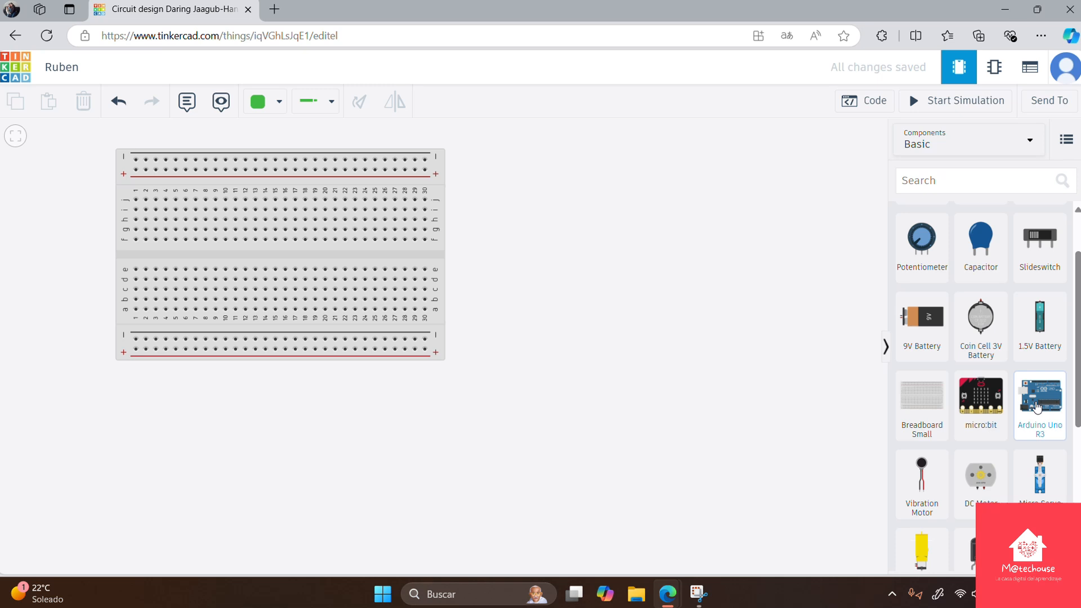
# Step: Add an Arduino Uno R3 below and to the right of the breadboard and name it Arduino
pyautogui.moveTo(1038, 406); pyautogui.dragTo(679, 464)
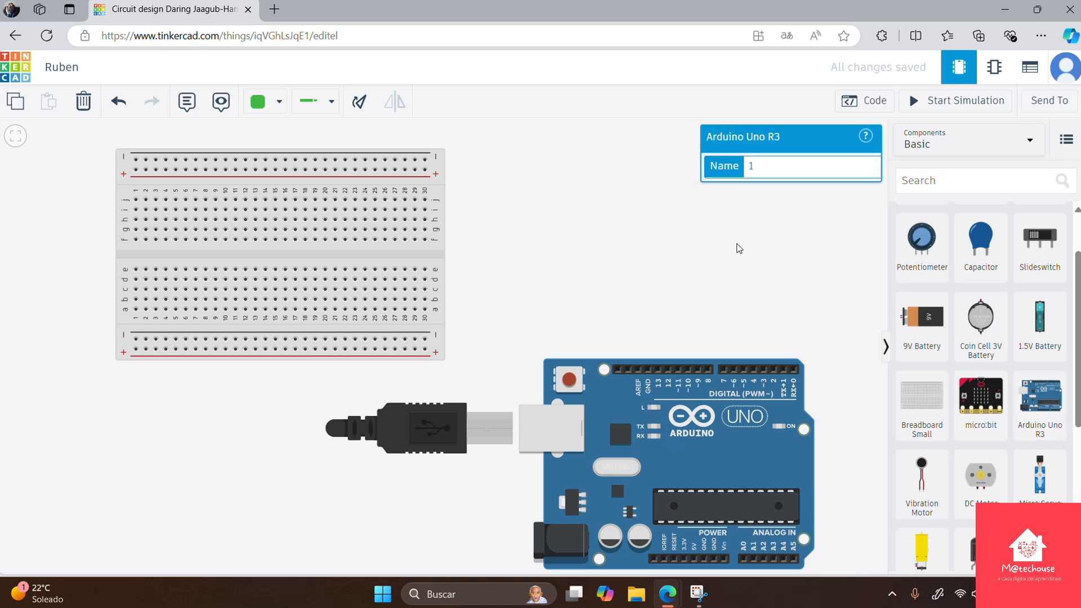
pyautogui.click(764, 165)
pyautogui.press('capslock')
pyautogui.write('A')
pyautogui.press('capslock')
pyautogui.write('r')
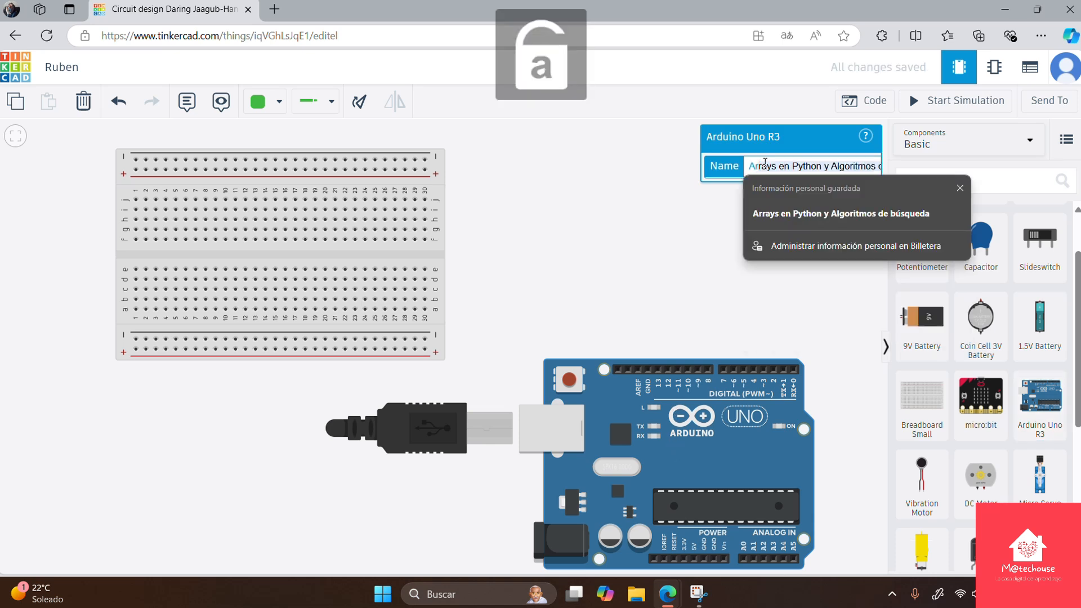
pyautogui.write('duino')
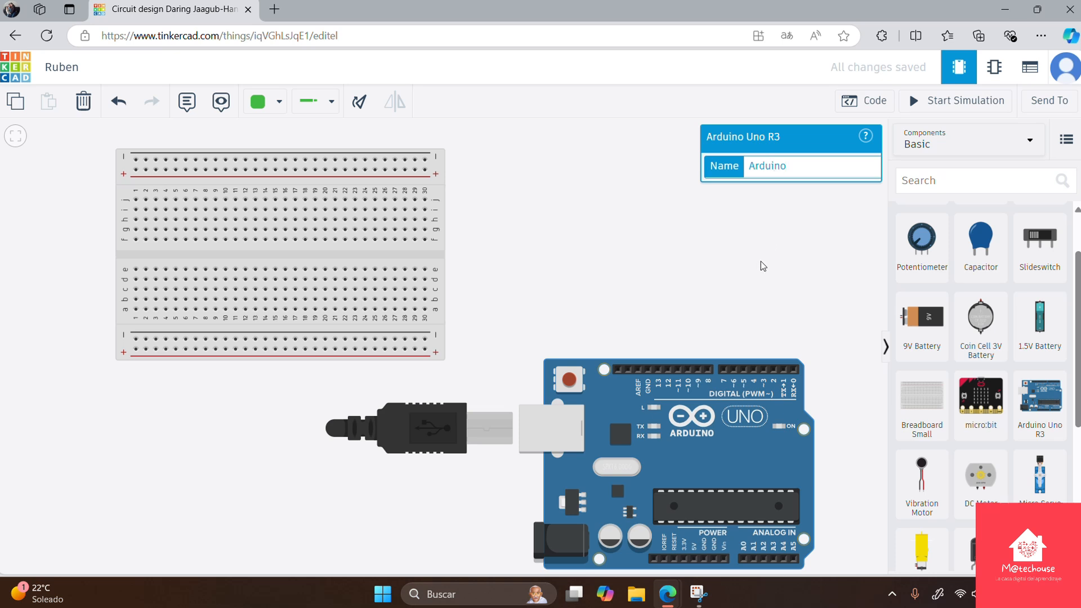
pyautogui.click(755, 346)
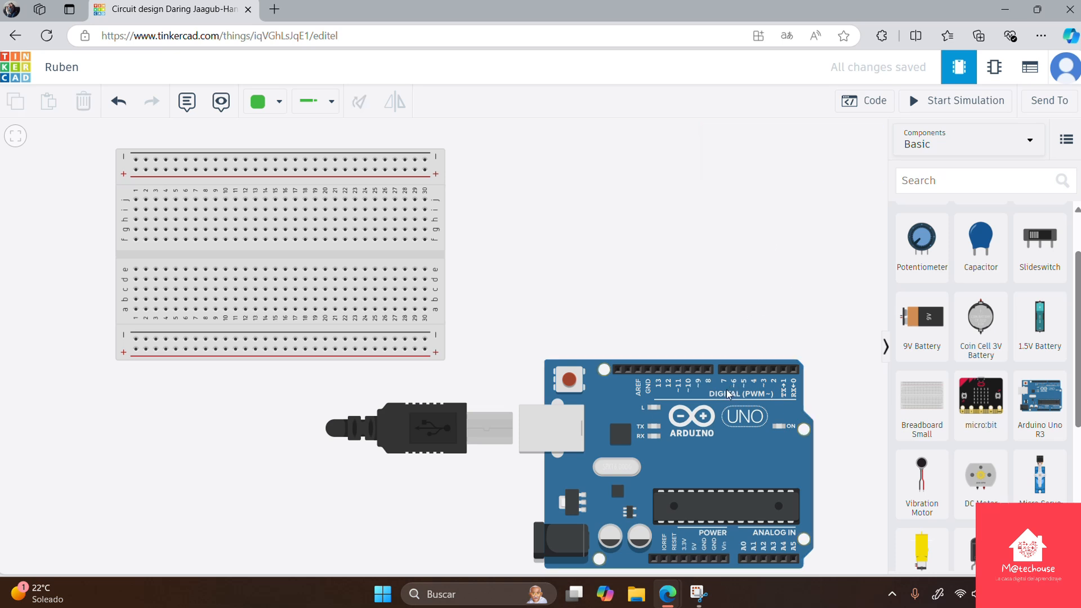
# Step: Rearrange the two components so the Arduino sits at the lower left and the breadboard at the upper right of it
pyautogui.moveTo(727, 395); pyautogui.dragTo(594, 432)
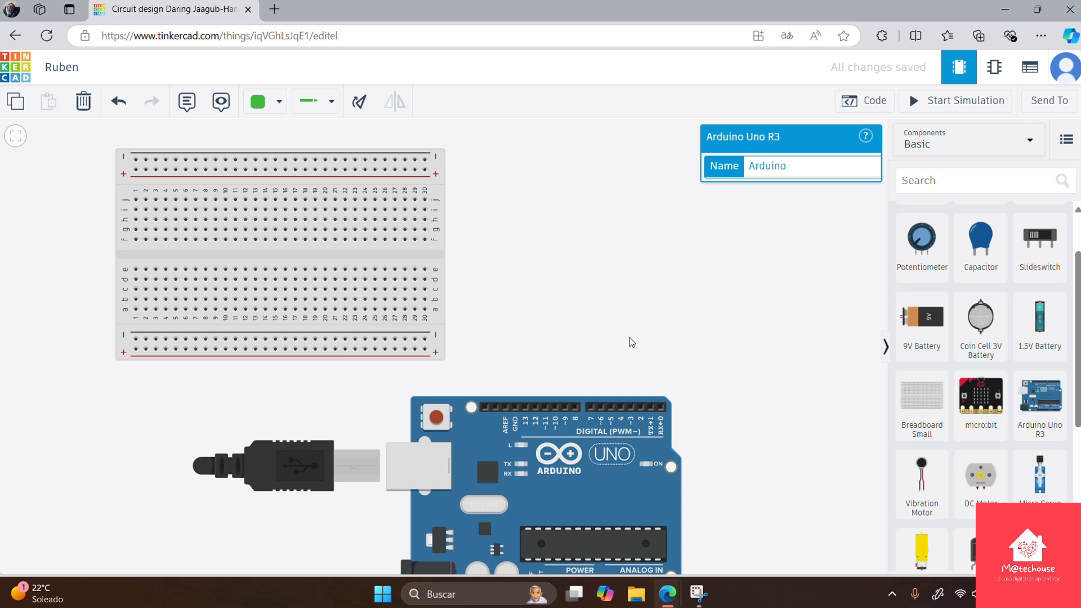
pyautogui.scroll(-3, 629, 337)
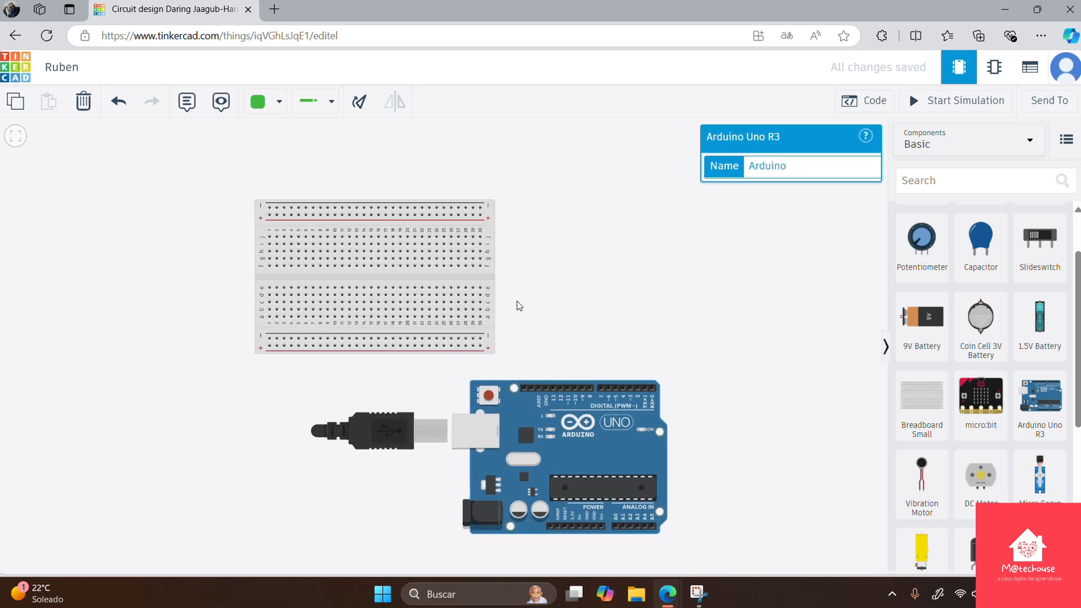
pyautogui.moveTo(256, 275); pyautogui.dragTo(102, 249)
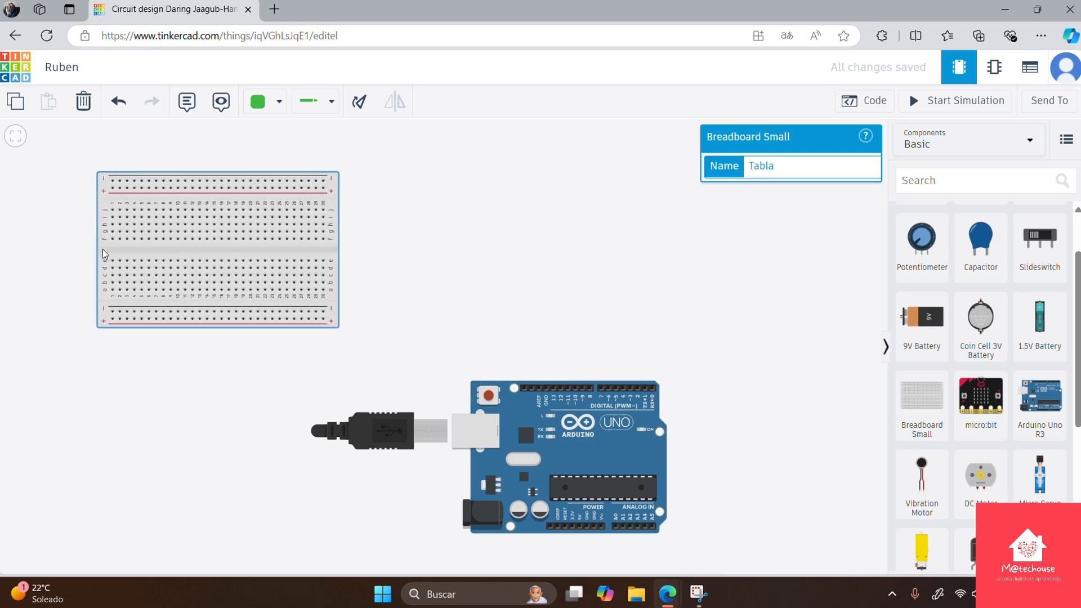
pyautogui.click(519, 410)
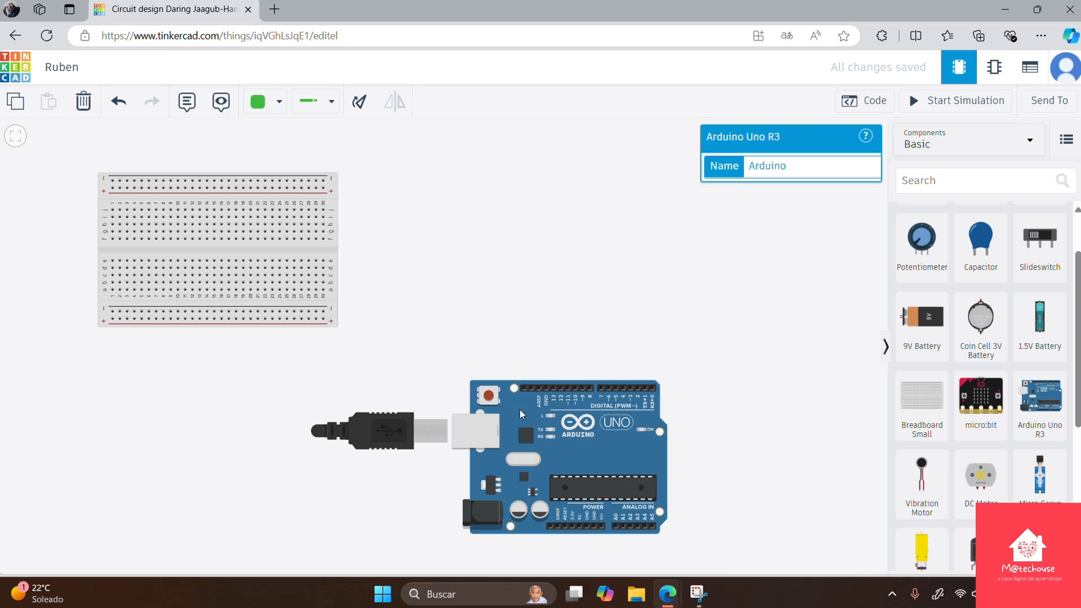
pyautogui.moveTo(519, 410); pyautogui.dragTo(247, 426)
pyautogui.moveTo(307, 248); pyautogui.dragTo(647, 265)
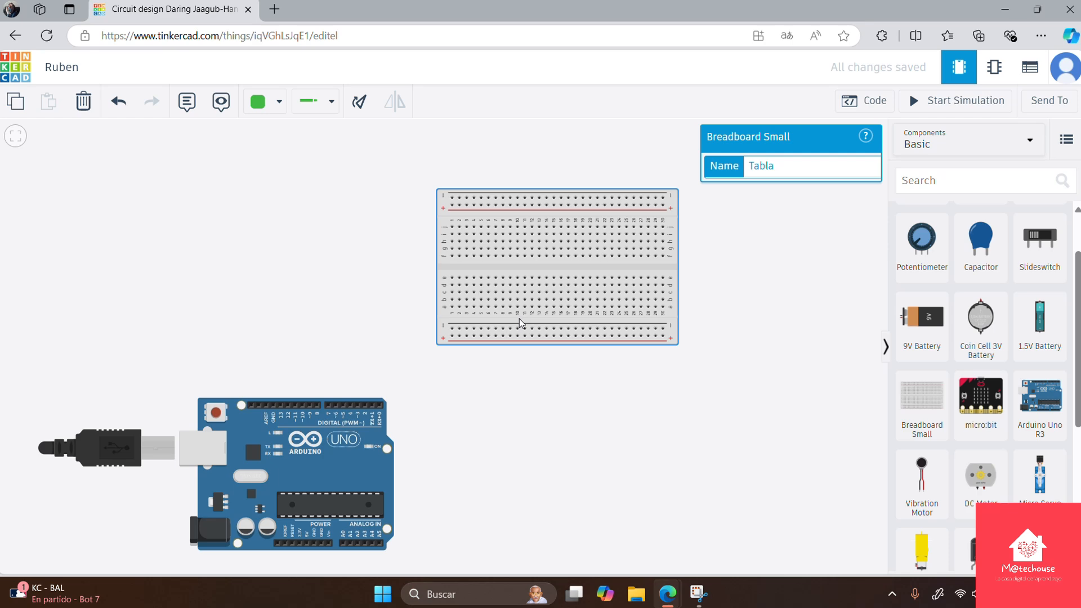
# Step: Examine the breadboard's power rails and lettered hole rows up close, along with the Arduino's pin headers
pyautogui.scroll(1, 519, 322)
pyautogui.scroll(1, 519, 318)
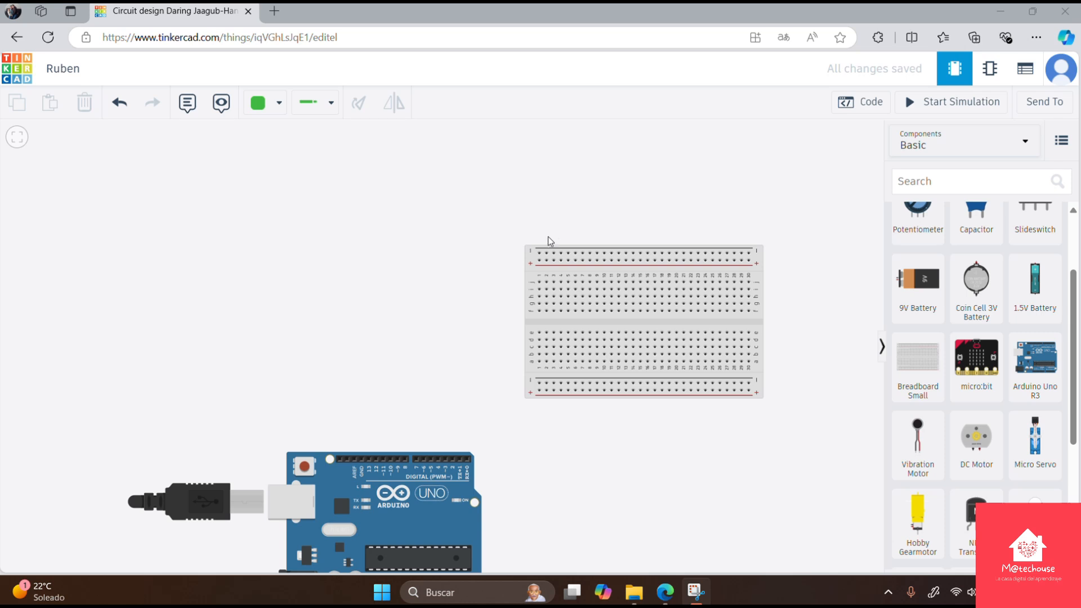
pyautogui.scroll(2, 531, 295)
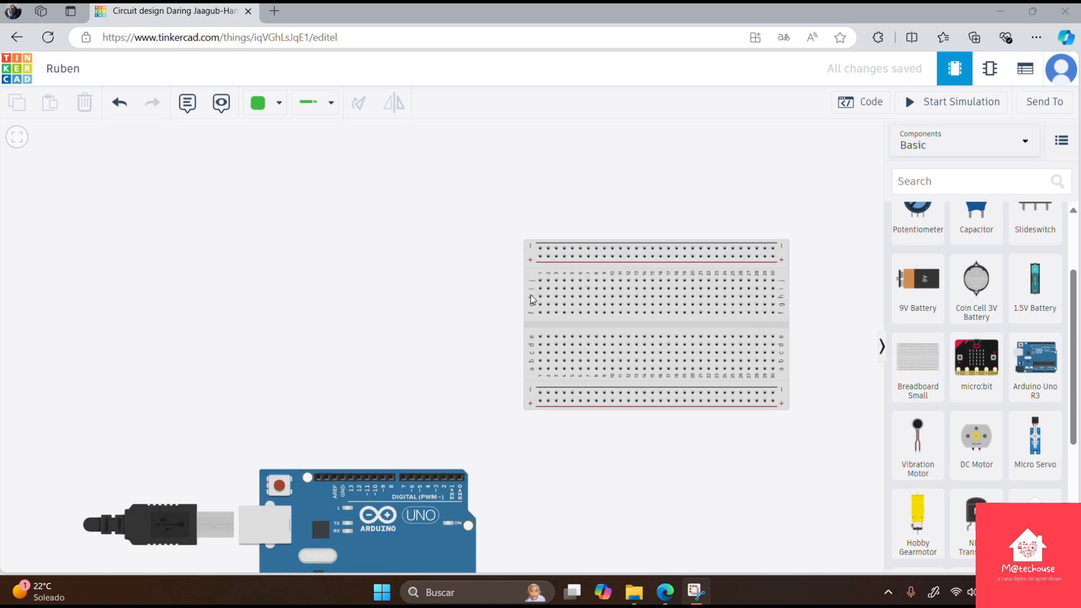
pyautogui.scroll(1, 531, 295)
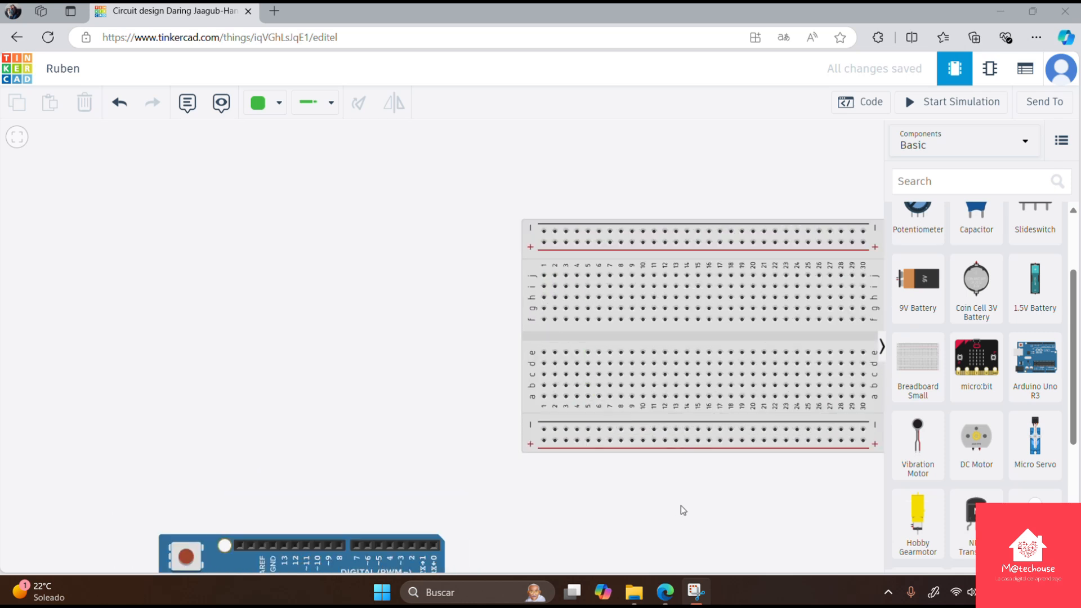
pyautogui.moveTo(678, 508); pyautogui.dragTo(579, 517)
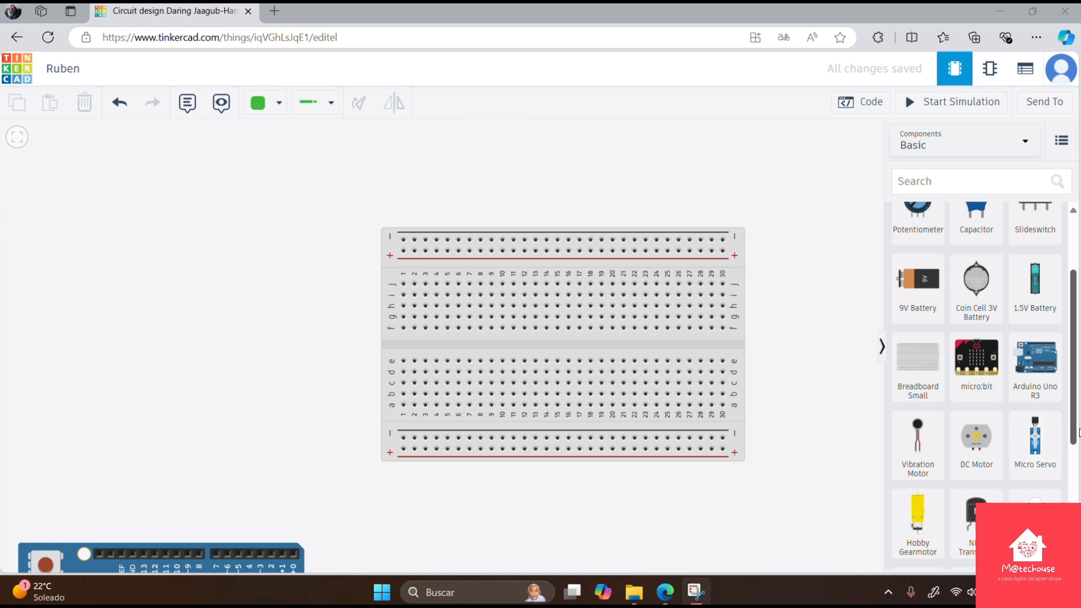
pyautogui.scroll(-1, 1048, 426)
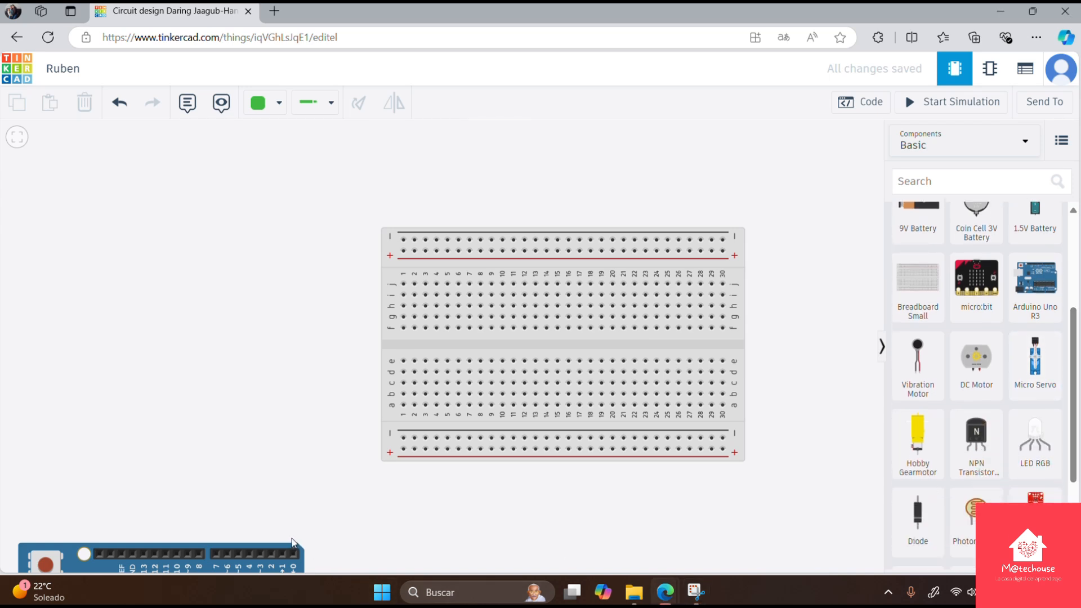
pyautogui.moveTo(287, 521); pyautogui.dragTo(314, 299)
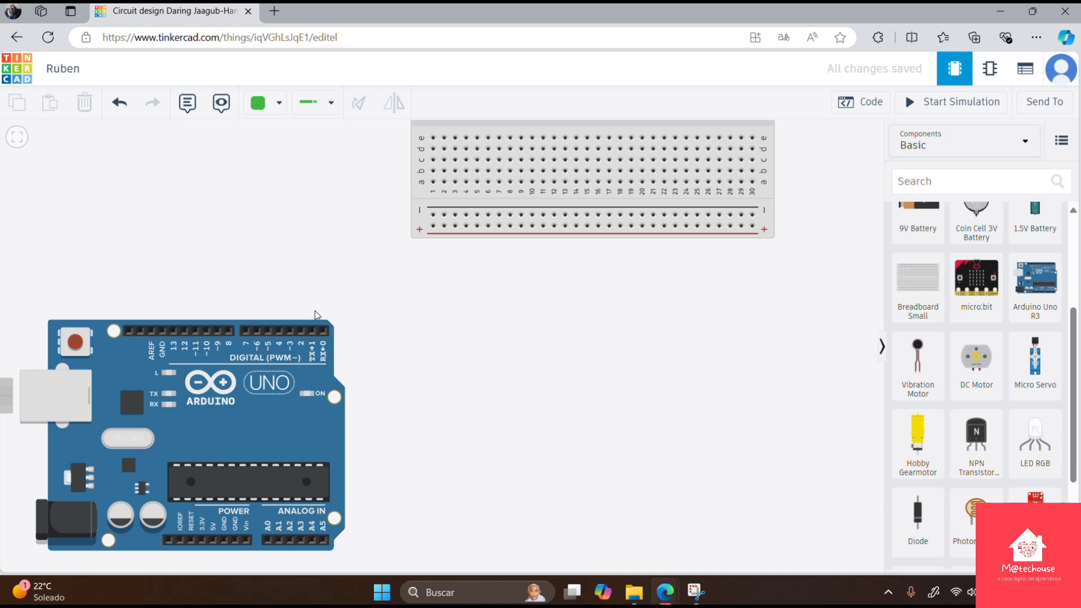
# Step: Move the breadboard closer to the Arduino, keeping it at the board's upper right, and shift the Arduino slightly down and left
pyautogui.moveTo(416, 421); pyautogui.dragTo(493, 393)
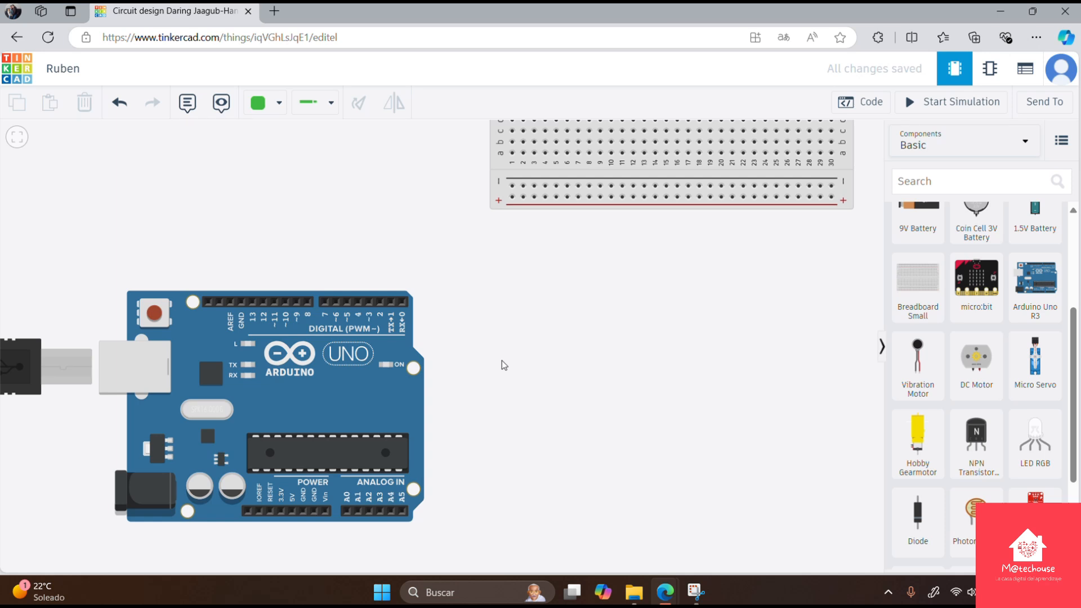
pyautogui.moveTo(501, 387); pyautogui.dragTo(558, 394)
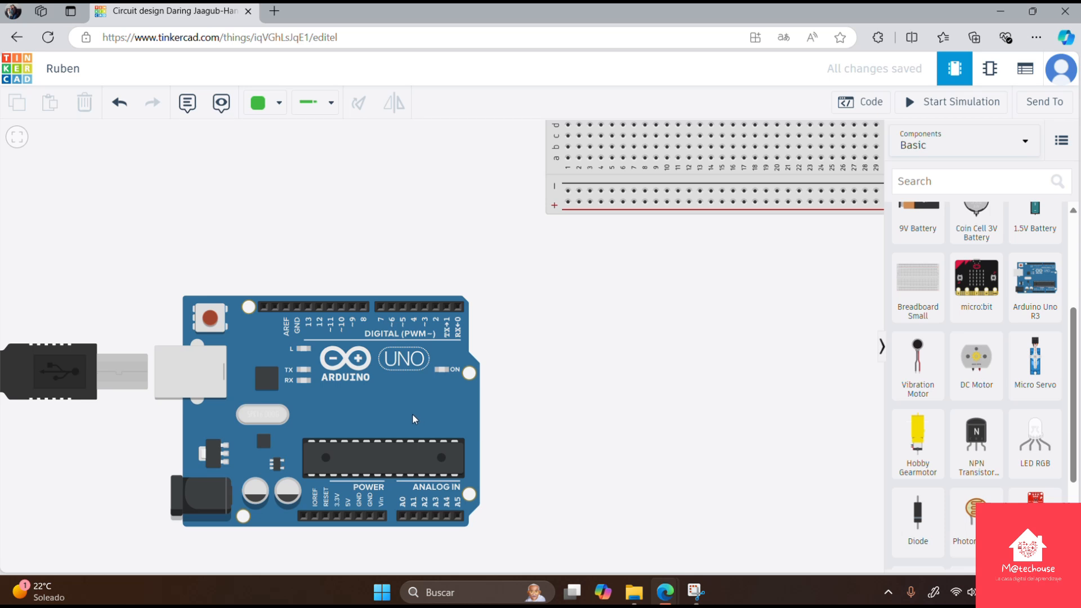
pyautogui.moveTo(412, 414); pyautogui.dragTo(397, 416)
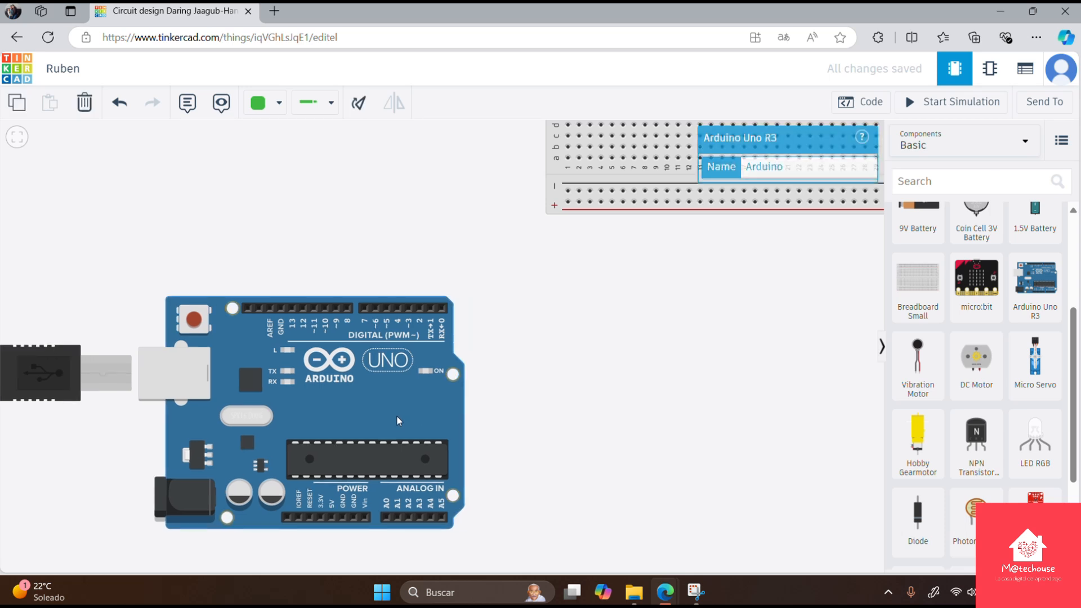
pyautogui.click(578, 392)
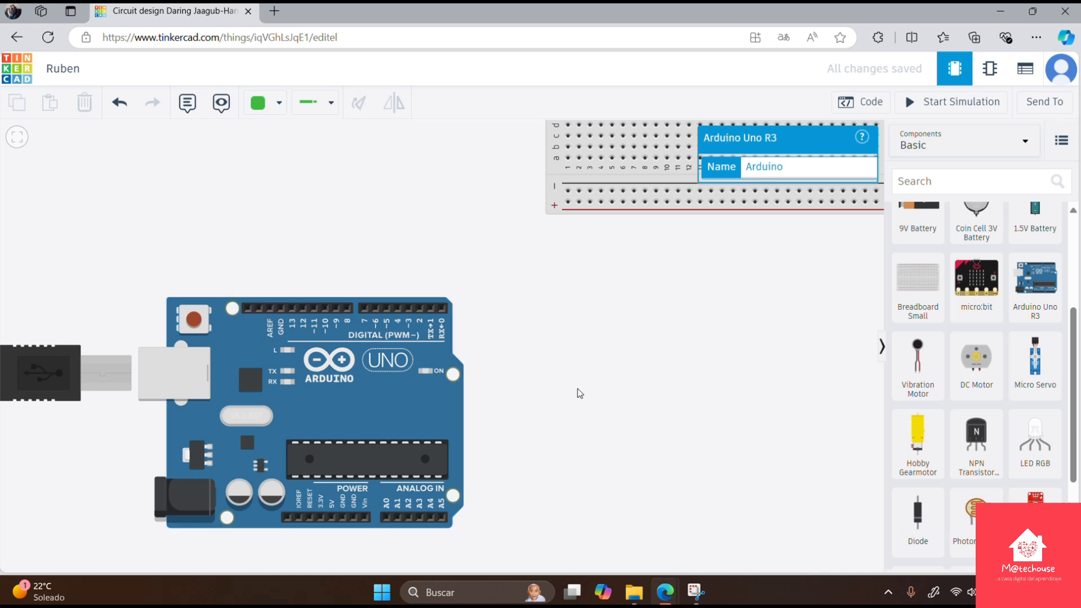
pyautogui.scroll(-1, 580, 393)
pyautogui.scroll(-3, 580, 393)
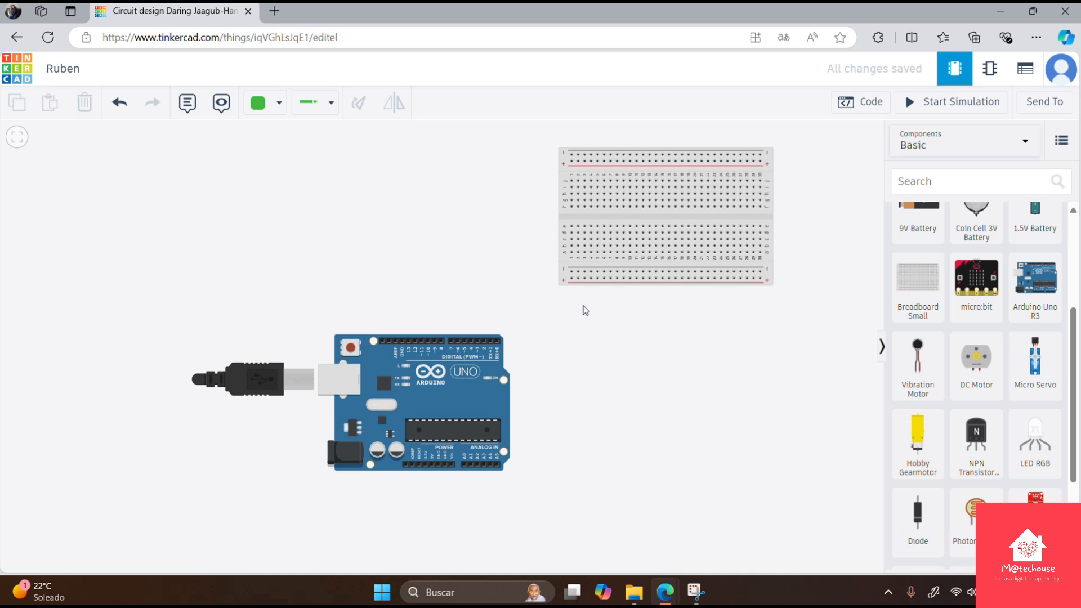
pyautogui.moveTo(584, 256); pyautogui.dragTo(558, 317)
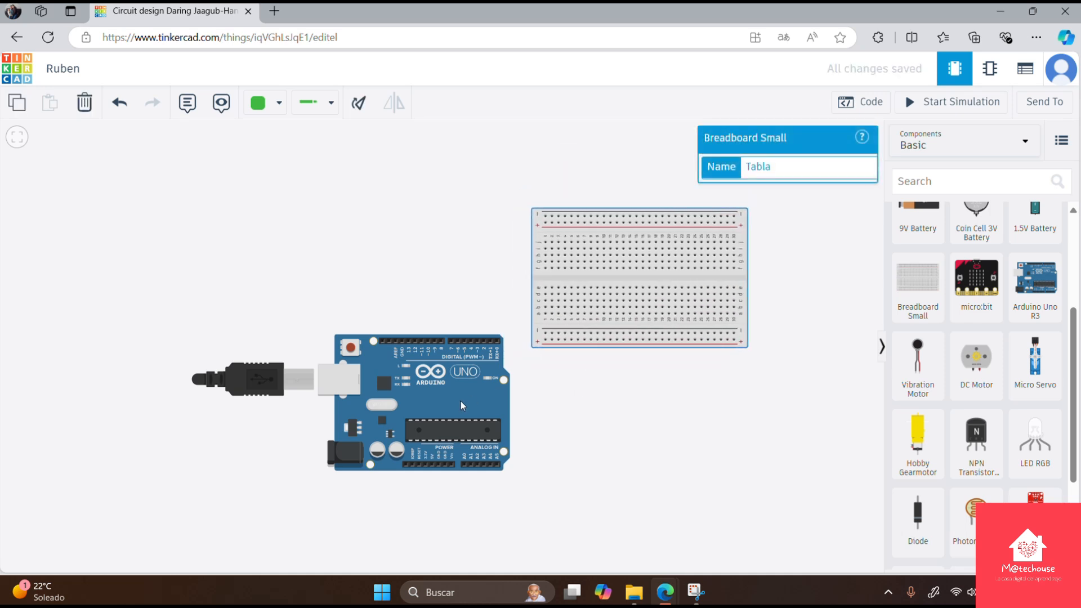
pyautogui.moveTo(460, 400); pyautogui.dragTo(447, 421)
pyautogui.scroll(2, 605, 428)
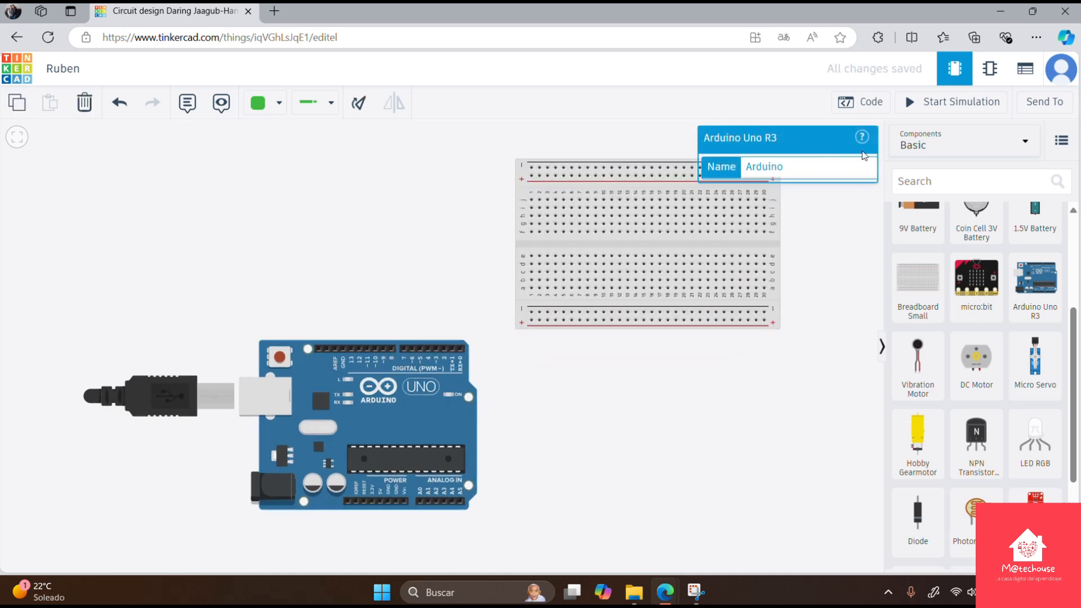
pyautogui.click(838, 312)
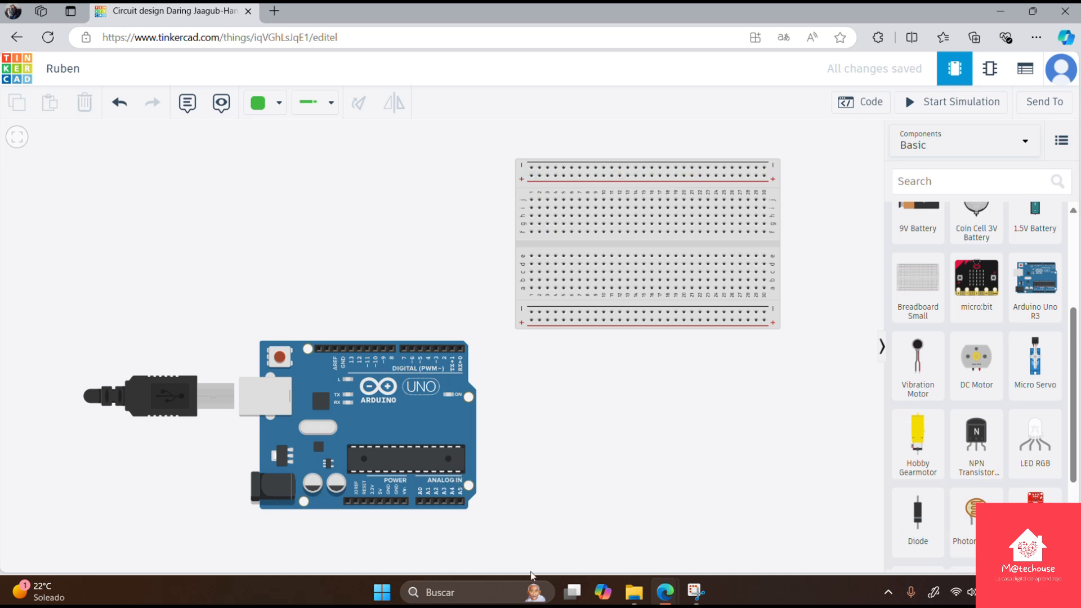
# Step: Connect the Arduino's 5V pin to the first hole of the breadboard's lower positive rail with a red Normal wire
pyautogui.scroll(1, 594, 499)
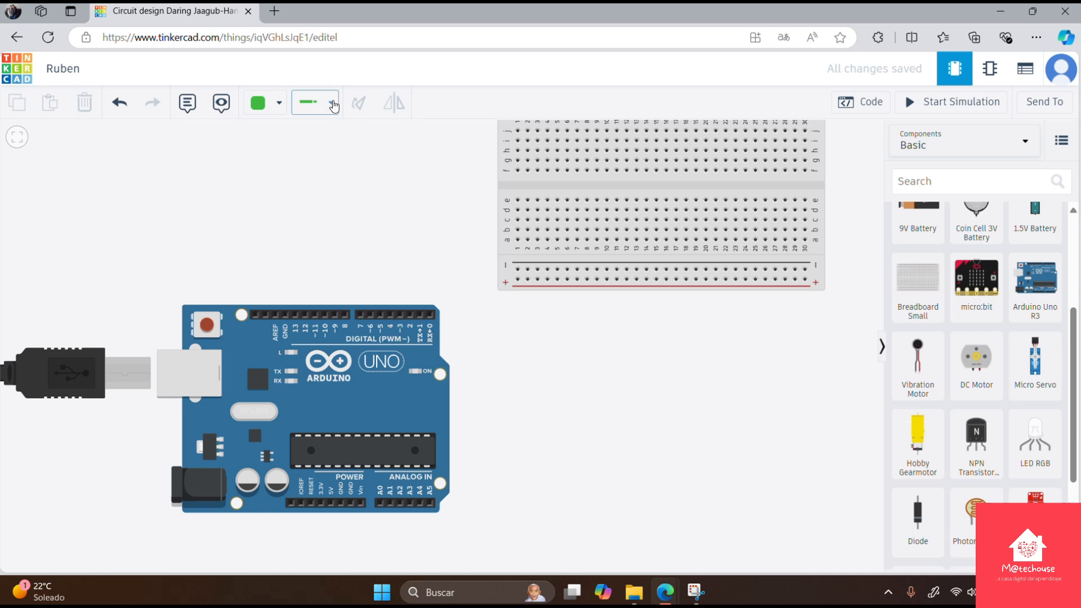
pyautogui.click(333, 104)
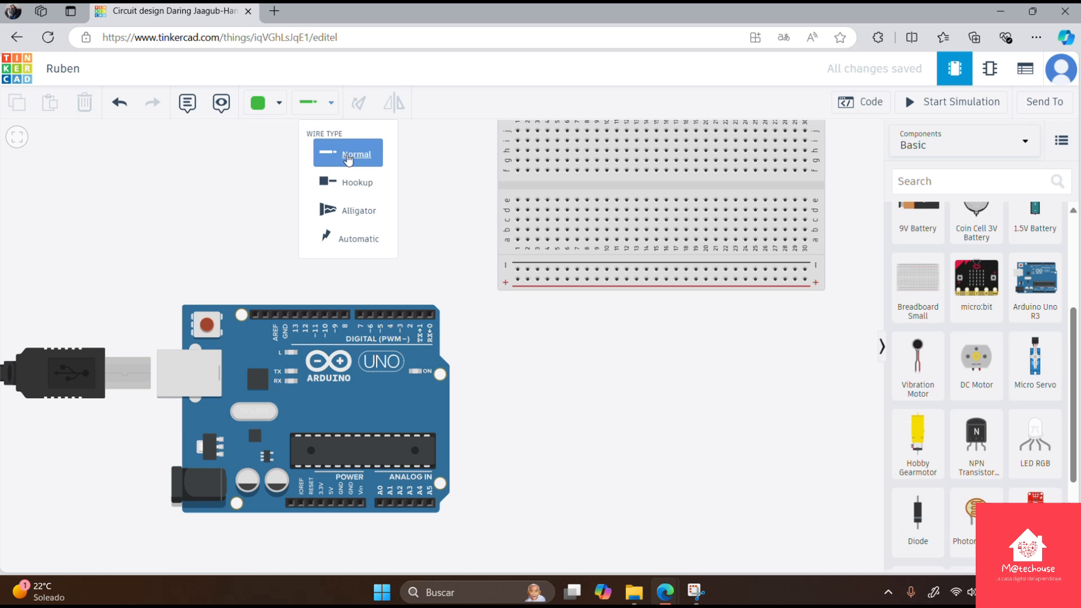
pyautogui.click(348, 160)
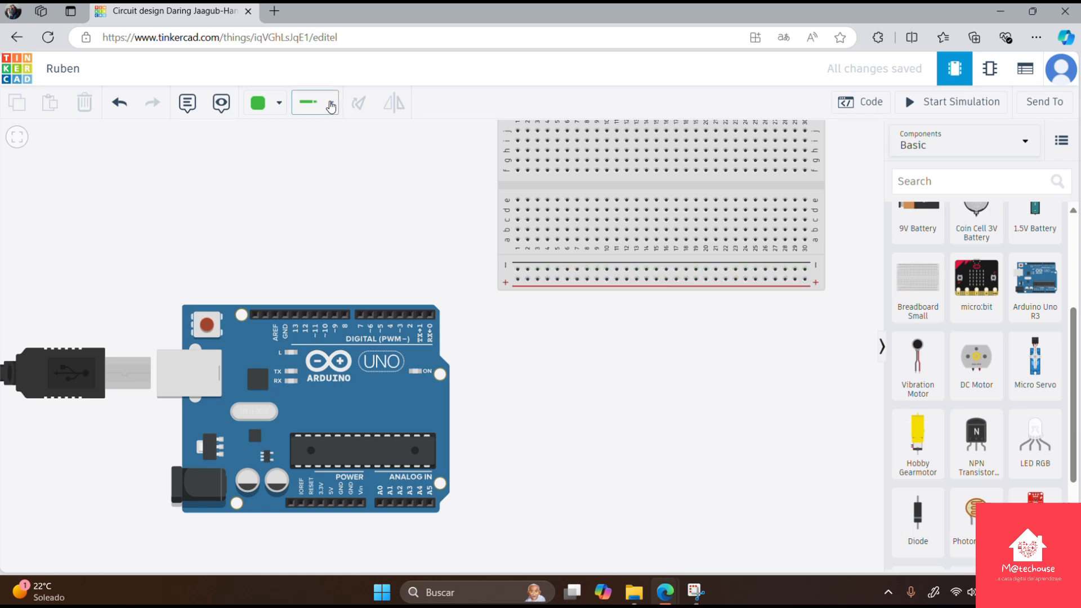
pyautogui.click(331, 104)
pyautogui.click(279, 102)
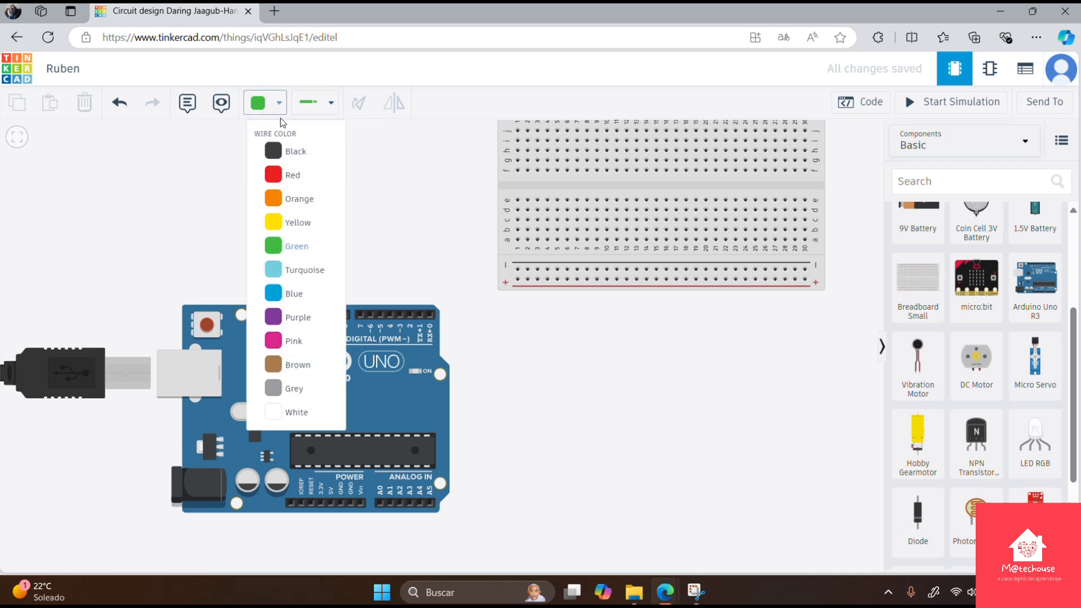
pyautogui.click(291, 173)
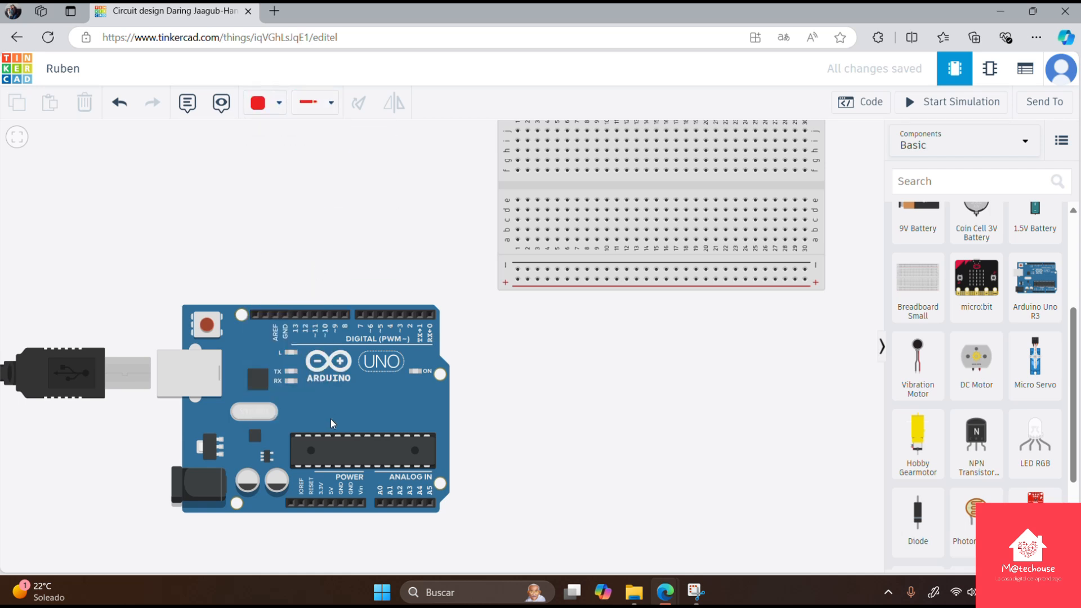
pyautogui.click(330, 502)
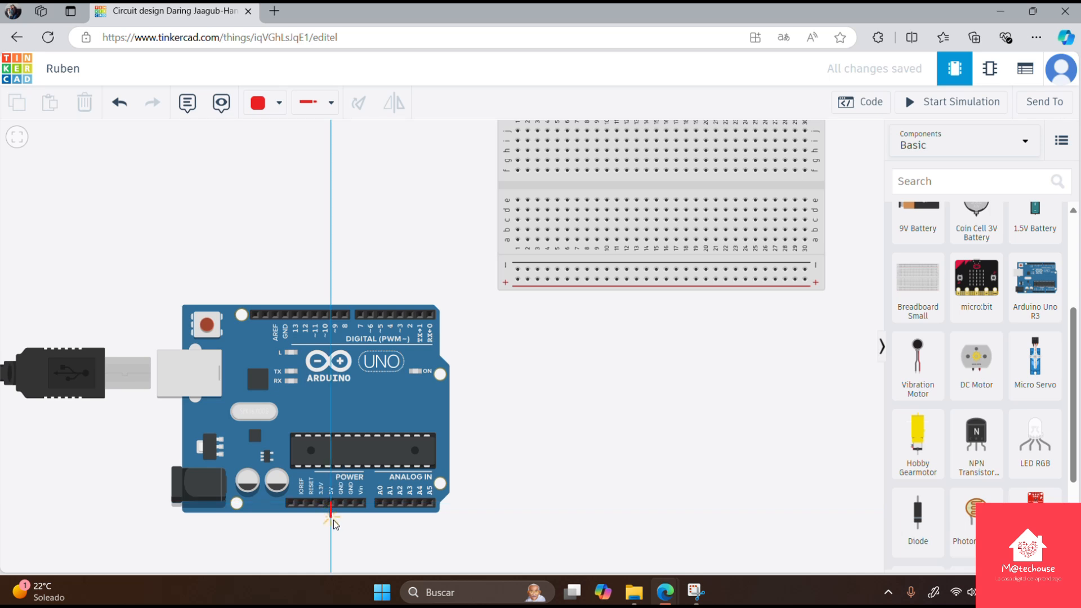
pyautogui.click(518, 279)
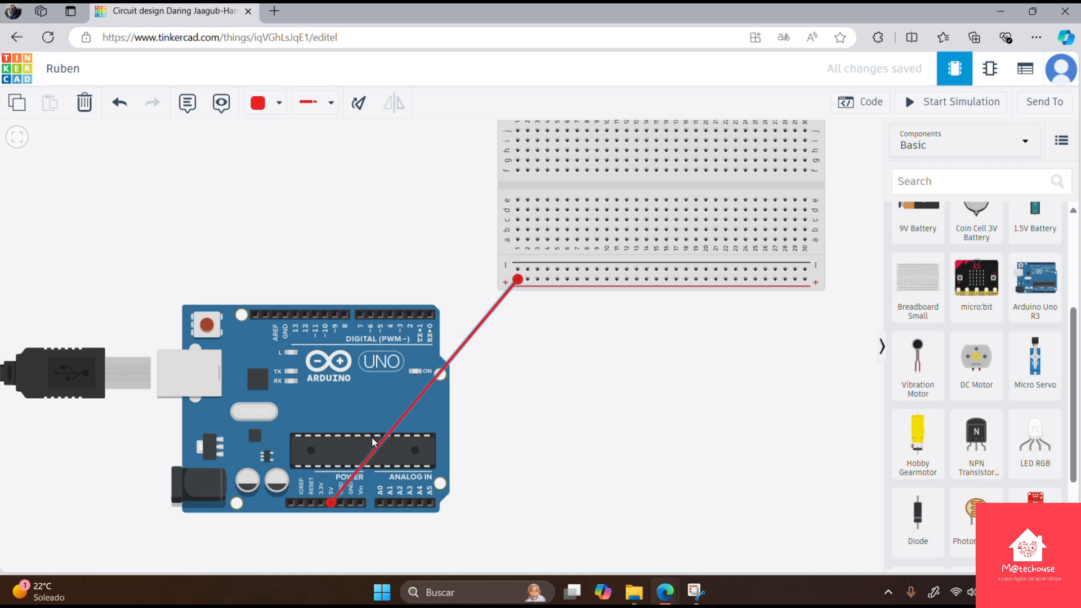
pyautogui.click(331, 107)
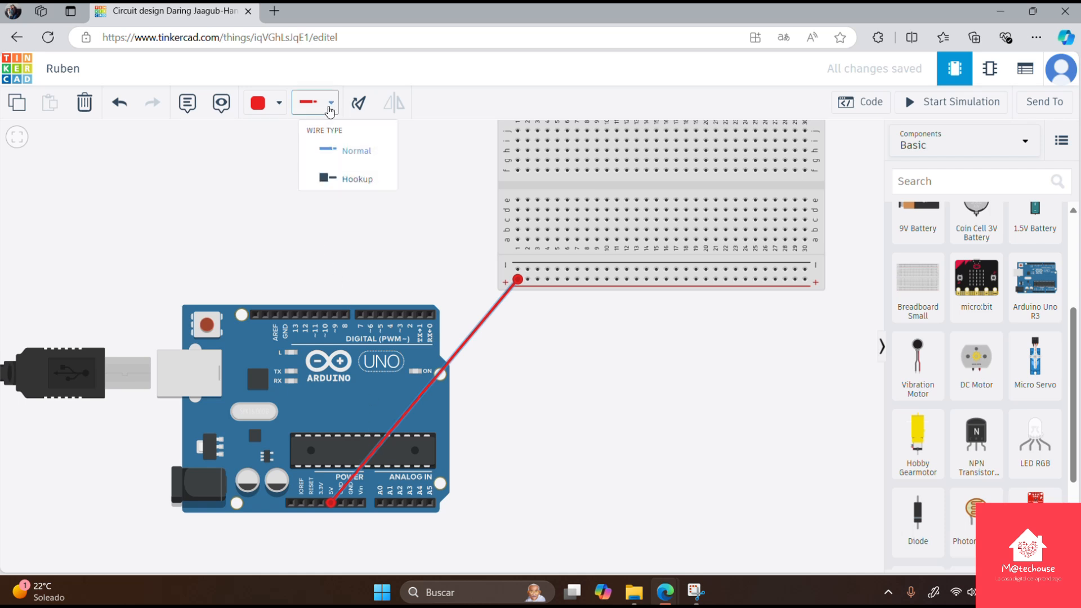
pyautogui.click(352, 151)
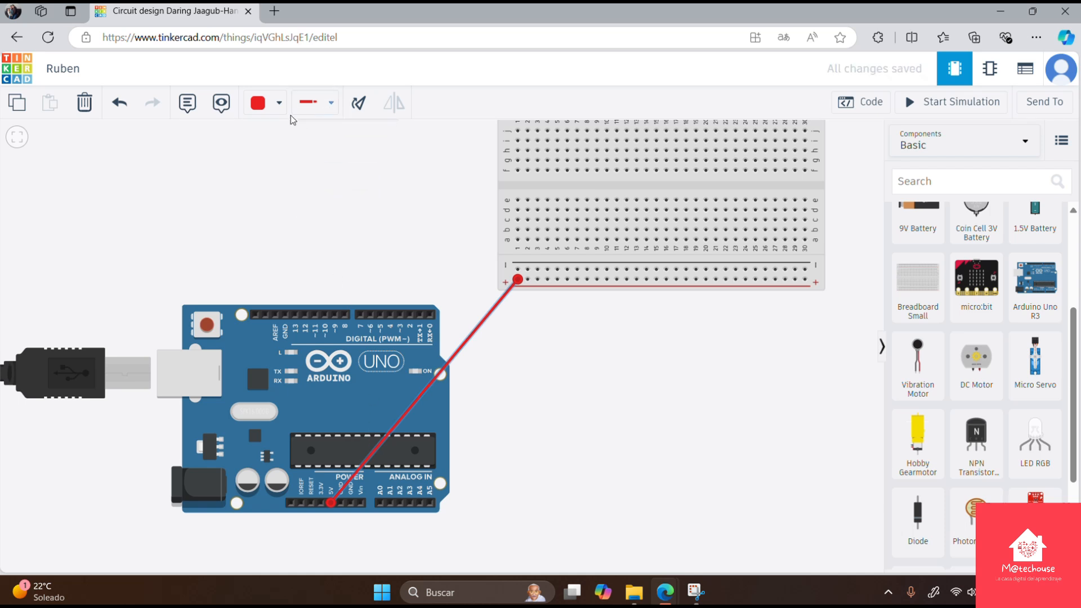
pyautogui.click(278, 103)
pyautogui.click(297, 157)
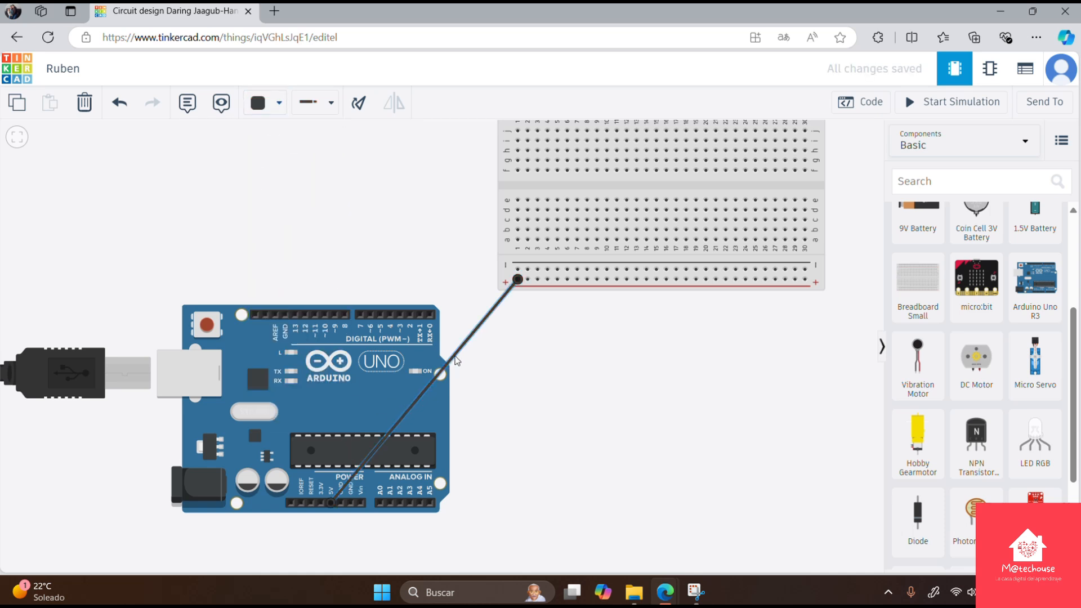
pyautogui.click(282, 113)
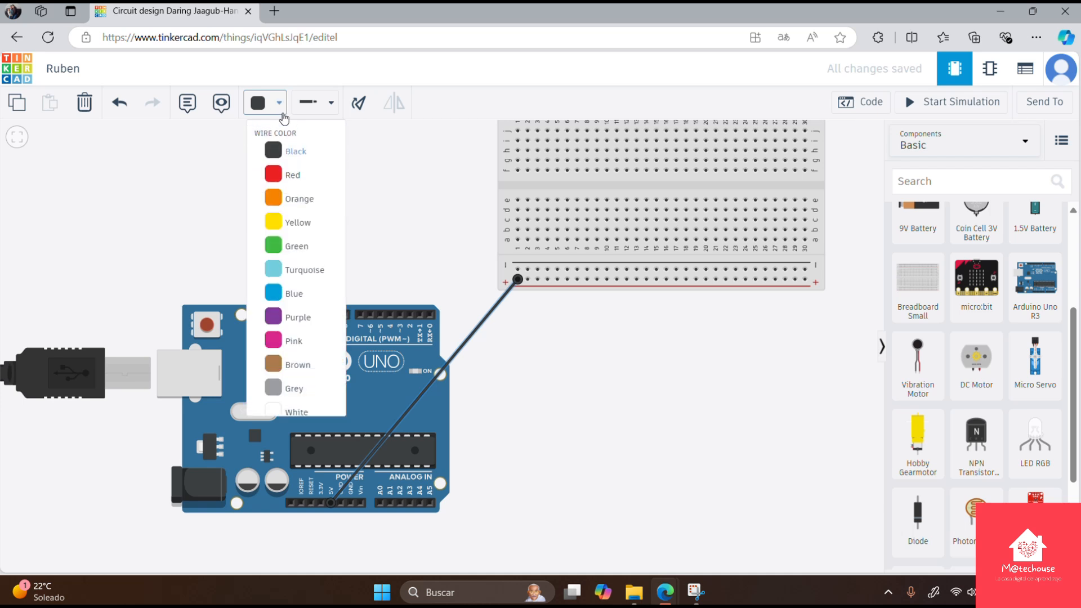
pyautogui.click(298, 174)
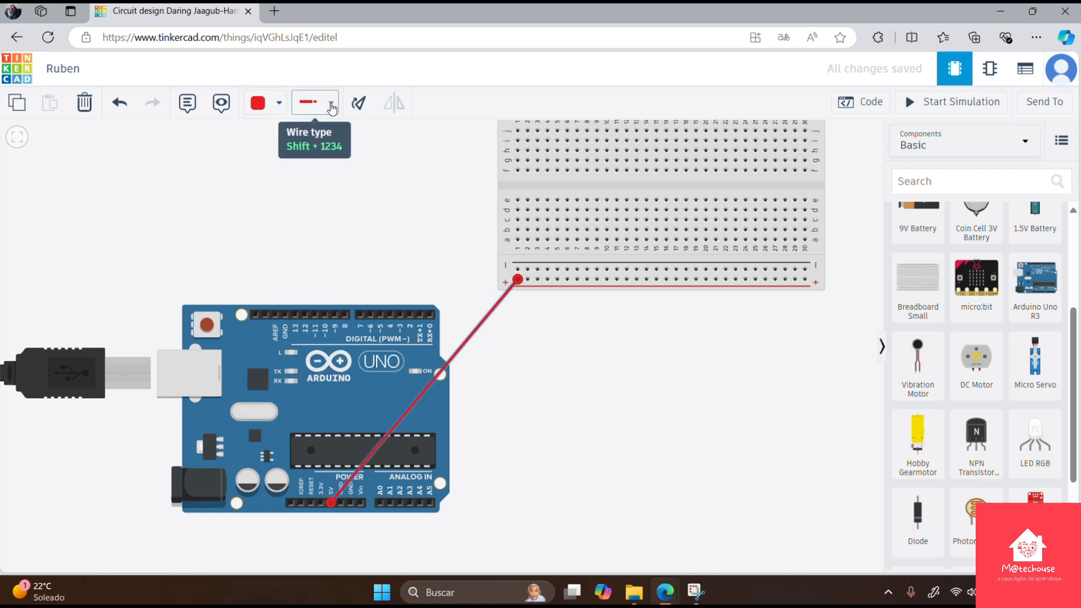
# Step: Wire the first hole of the breadboard's lower negative rail to the Arduino GND pin beside 5V, and colour the wire black
pyautogui.click(519, 272)
pyautogui.click(518, 271)
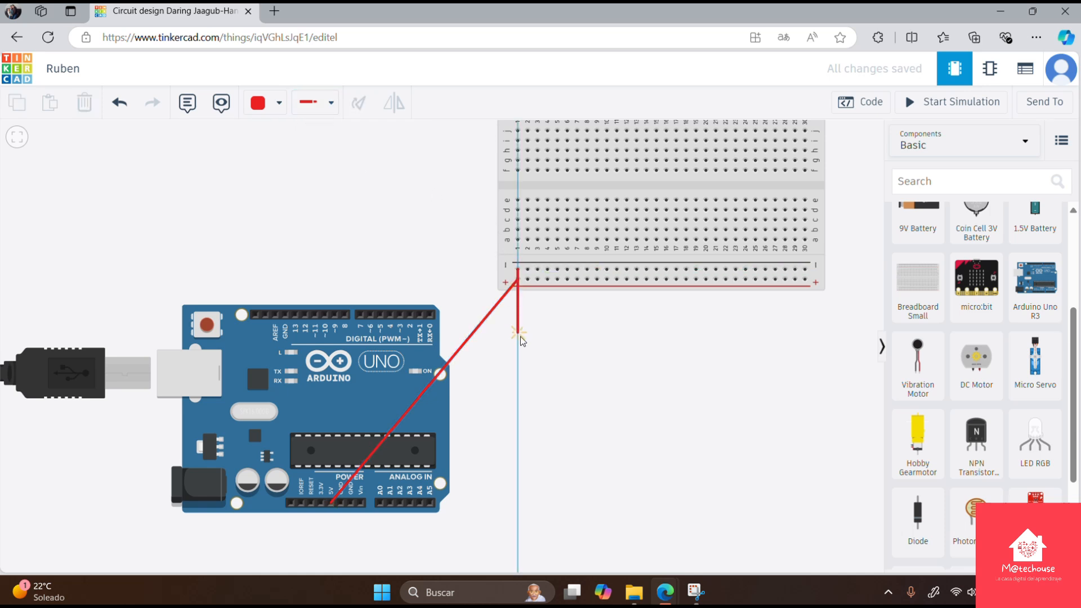
pyautogui.click(341, 503)
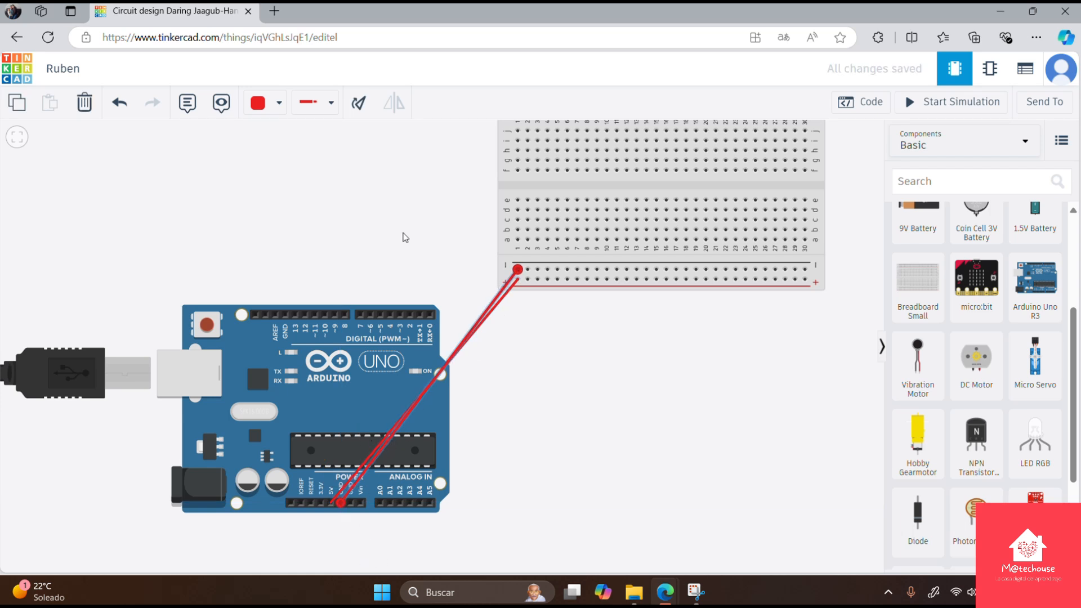
pyautogui.click(279, 102)
pyautogui.click(287, 153)
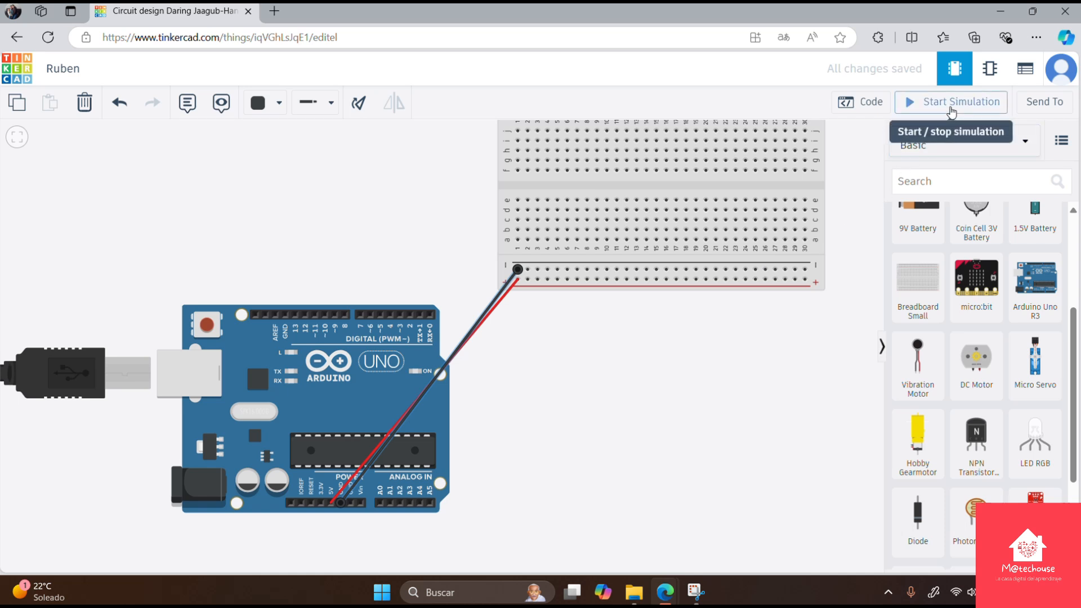
# Step: Run the simulation, examine the Arduino's indicator LEDs up close, and stop the simulation
pyautogui.click(952, 102)
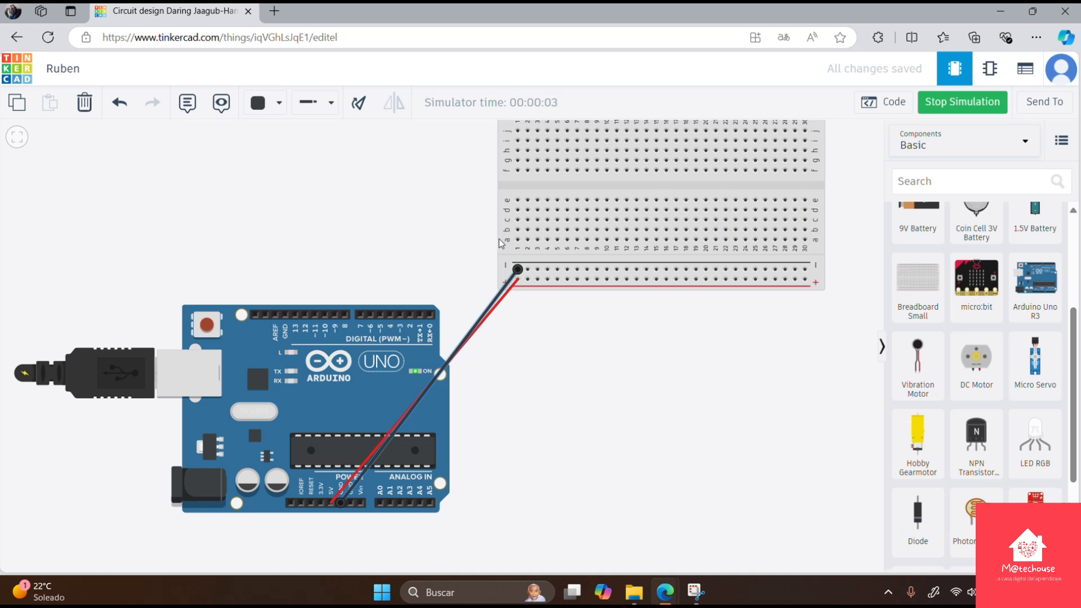
pyautogui.scroll(-1, 598, 305)
pyautogui.scroll(-1, 651, 315)
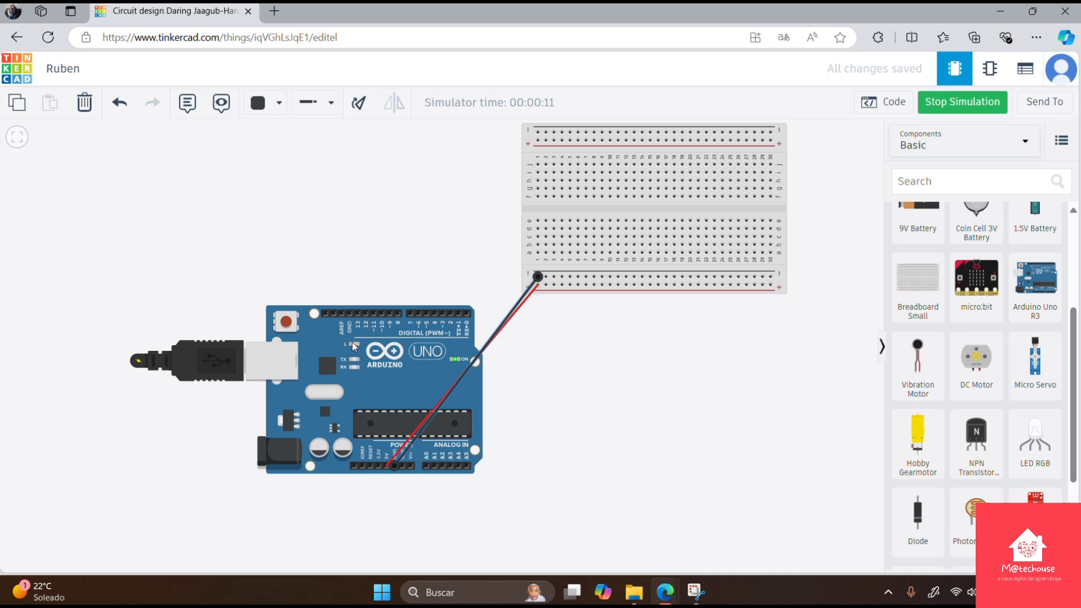
pyautogui.scroll(2, 453, 383)
pyautogui.scroll(1, 452, 383)
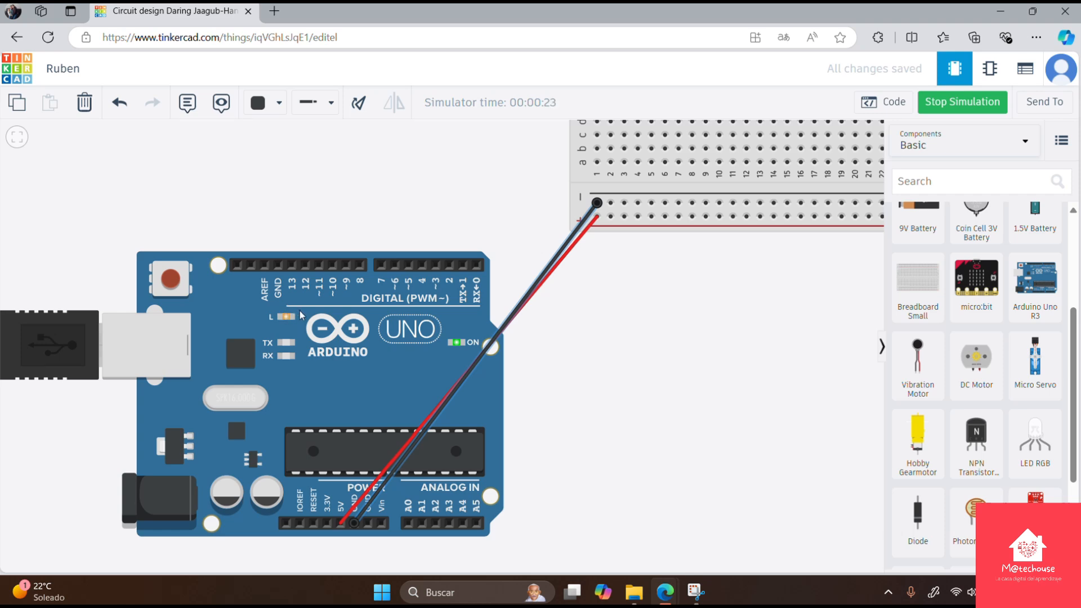
pyautogui.scroll(-5, 409, 308)
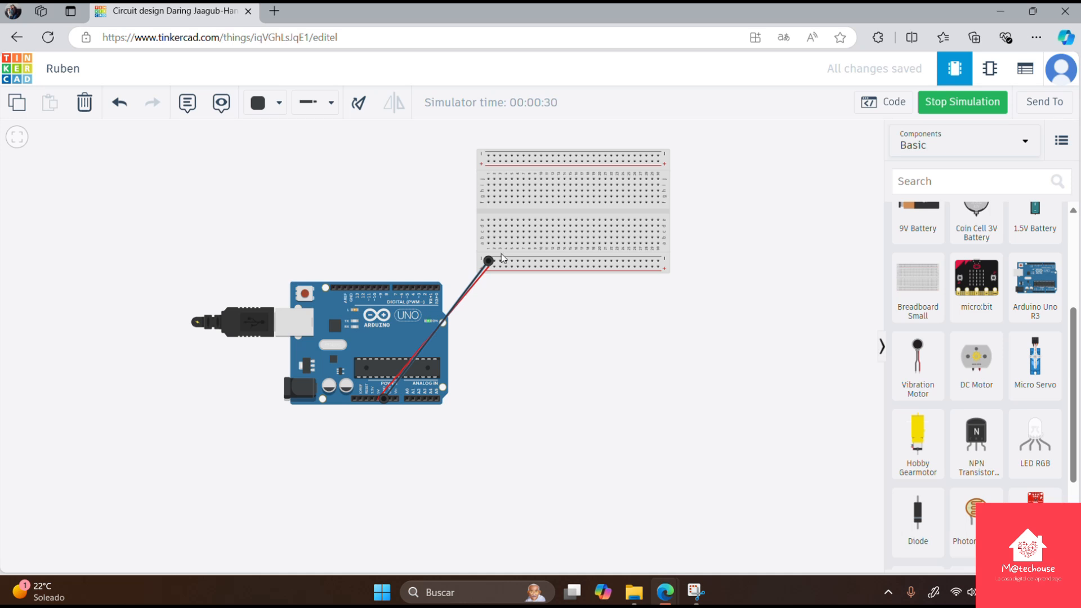
pyautogui.click(944, 104)
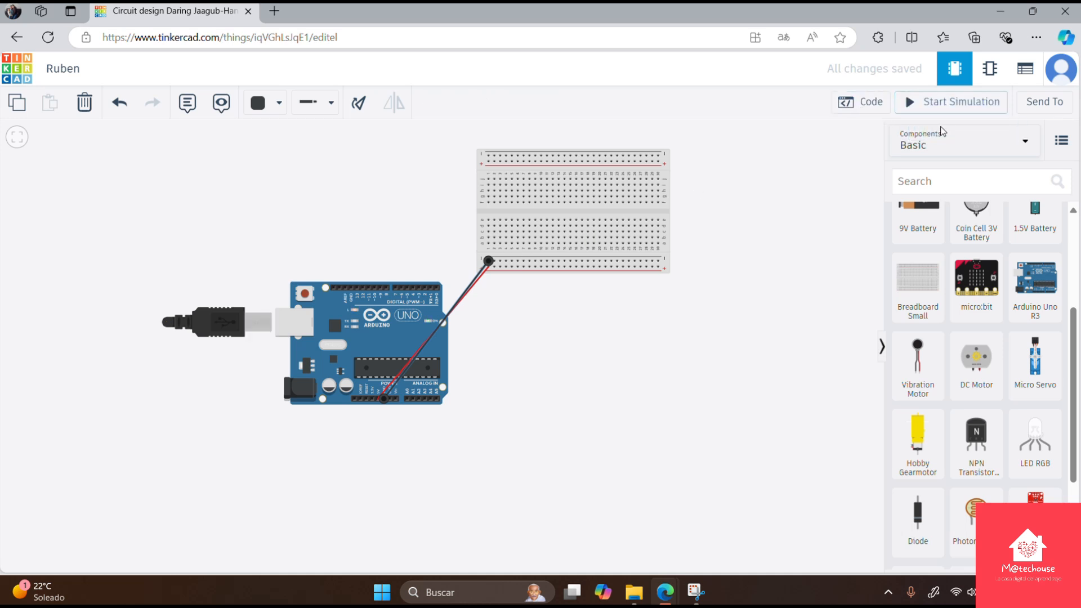
pyautogui.scroll(2, 526, 313)
pyautogui.moveTo(519, 313); pyautogui.dragTo(520, 425)
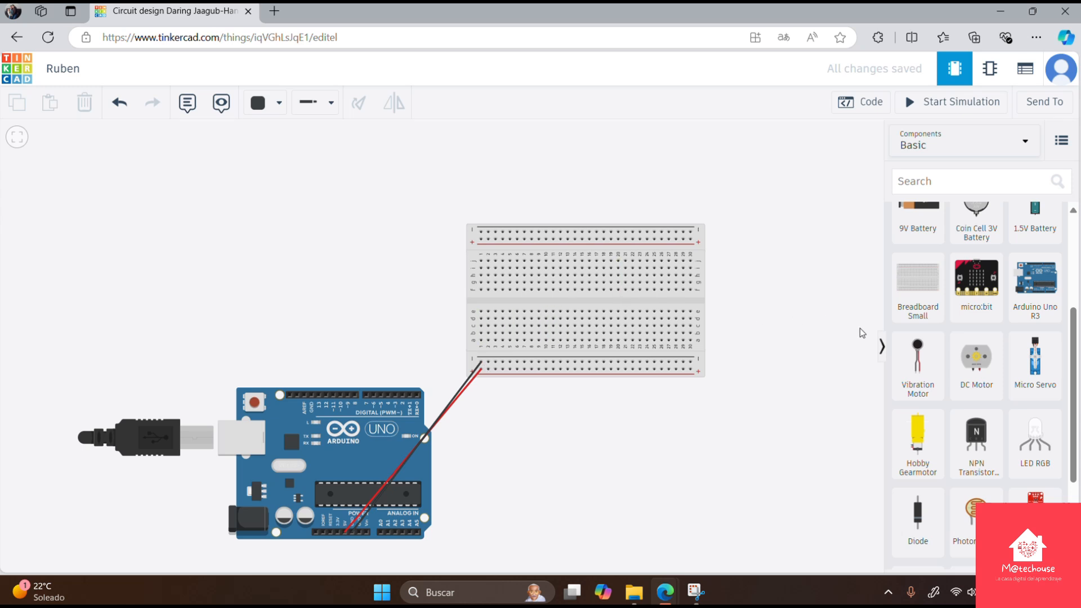
pyautogui.scroll(3, 917, 318)
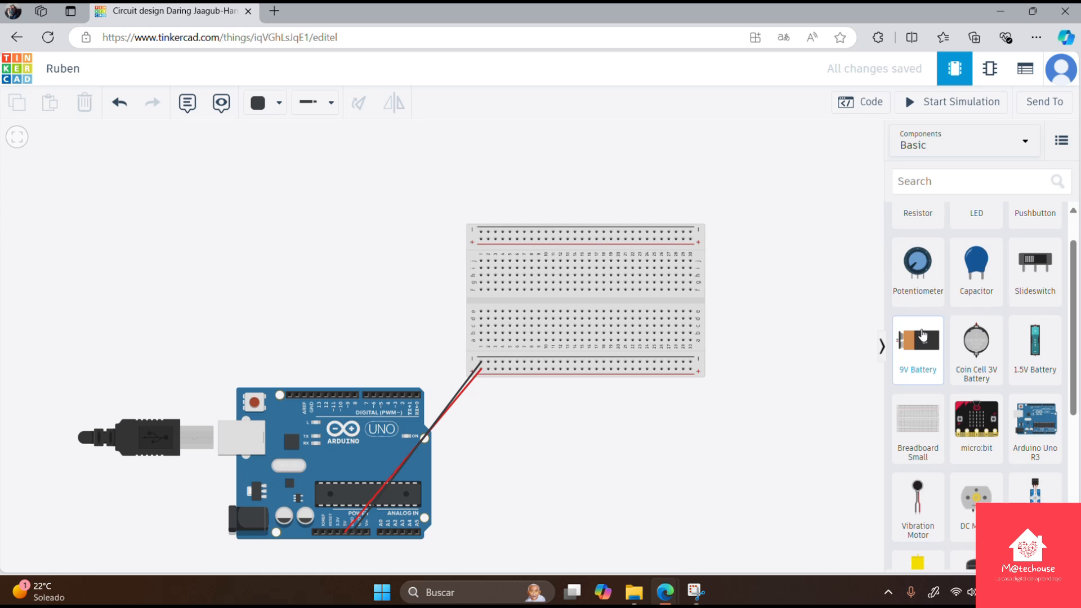
pyautogui.scroll(1, 926, 334)
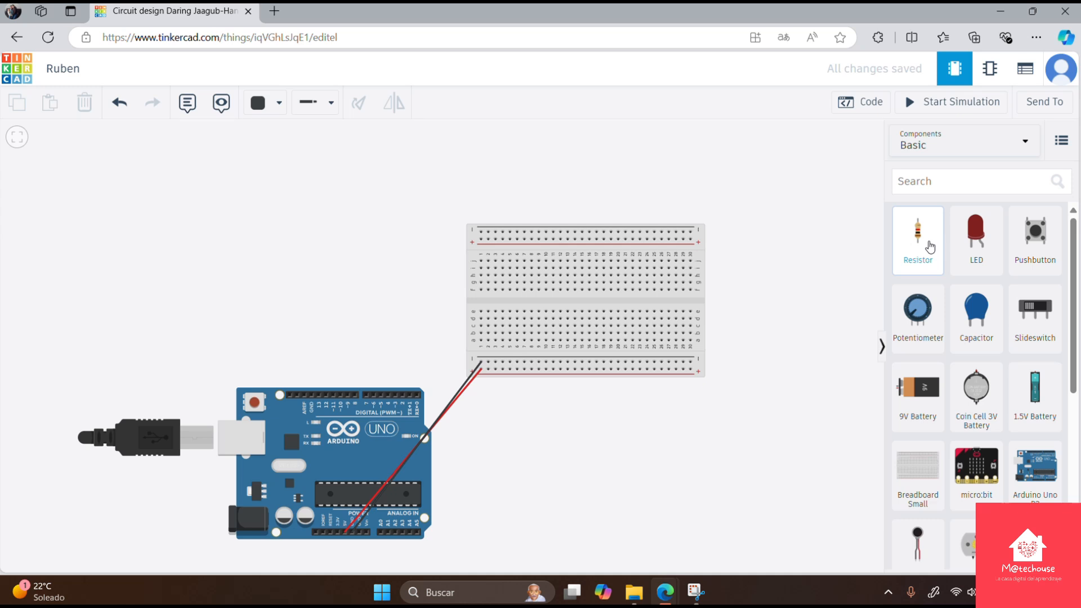
pyautogui.moveTo(930, 247); pyautogui.dragTo(582, 342)
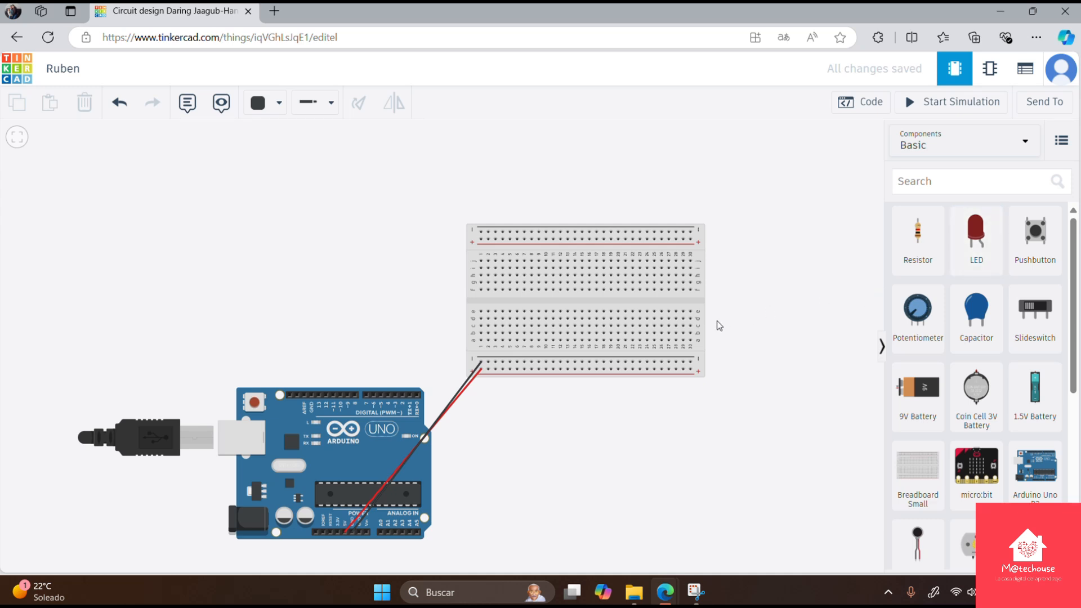
# Step: Add a jumper wire from the breadboard's lower positive rail at column 3 to hole a3
pyautogui.scroll(2, 497, 340)
pyautogui.scroll(2, 491, 342)
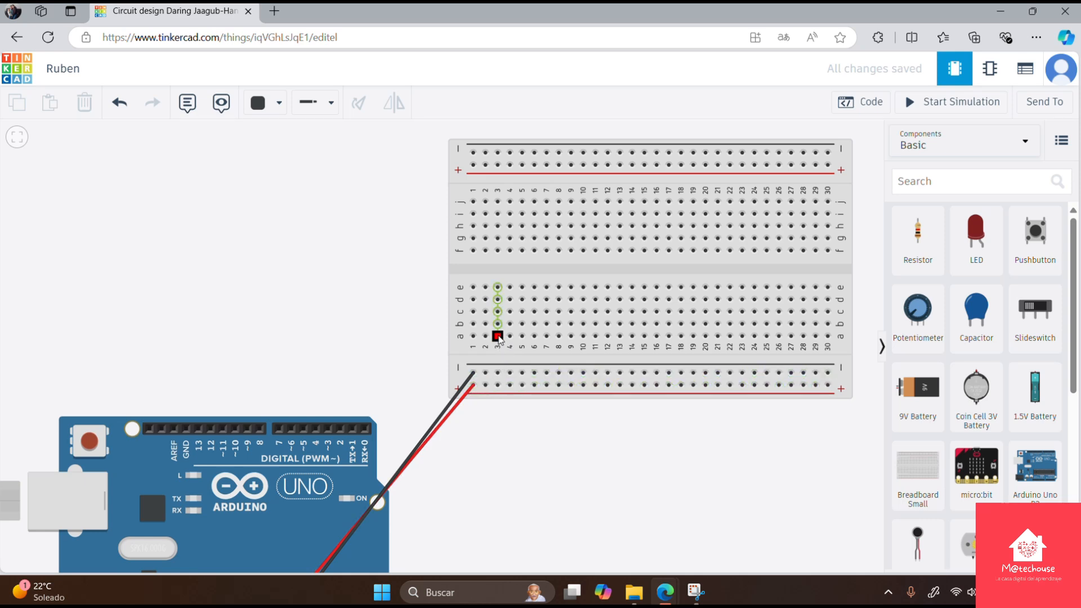
pyautogui.click(498, 385)
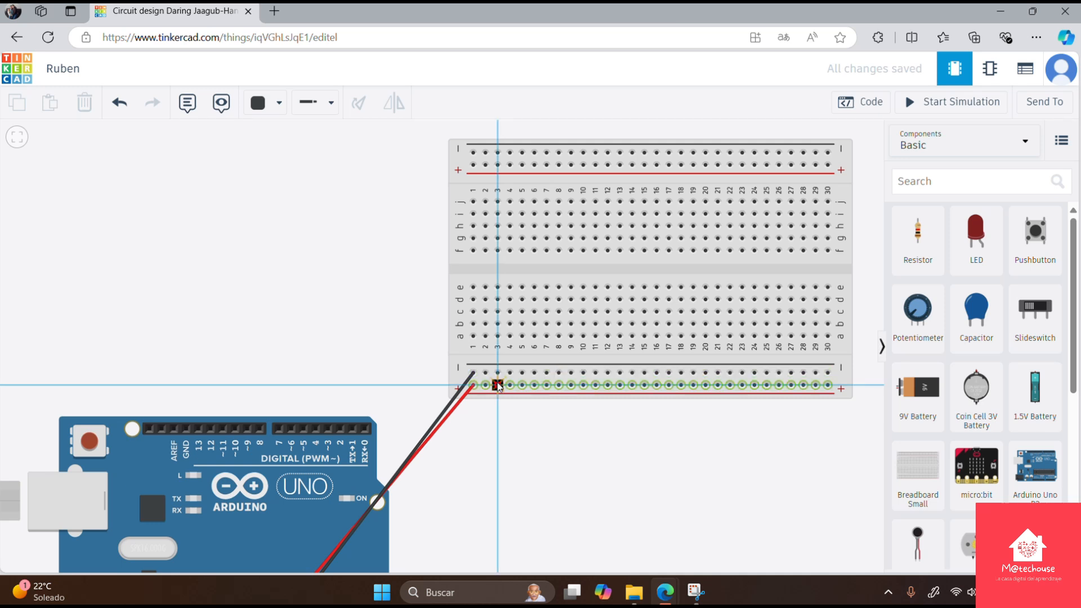
pyautogui.click(498, 336)
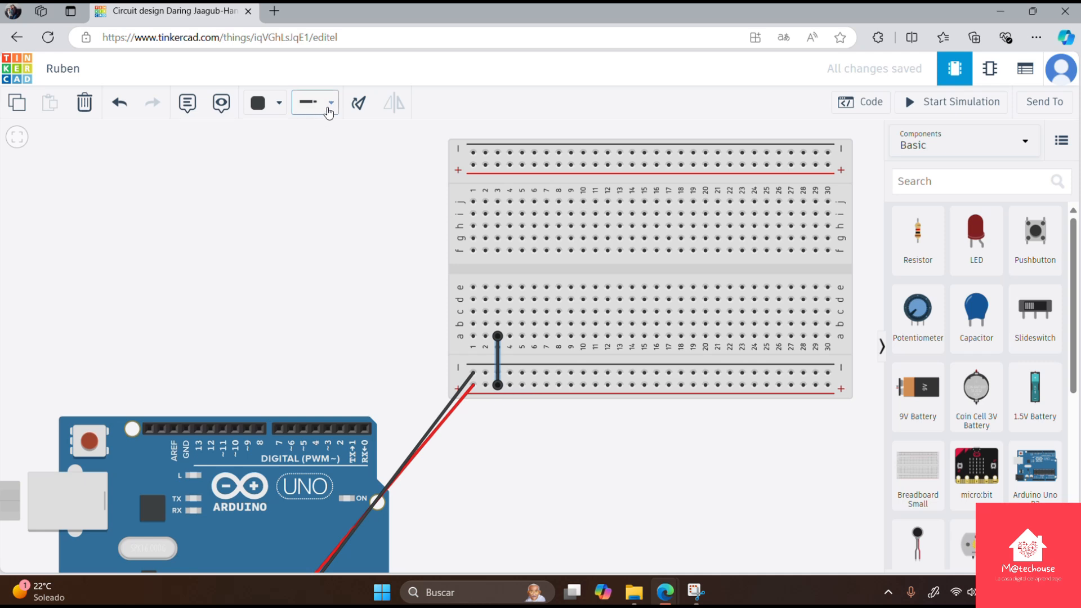
# Step: Colour the jumper wire between the lower positive rail and hole a3 red
pyautogui.click(318, 103)
pyautogui.click(265, 102)
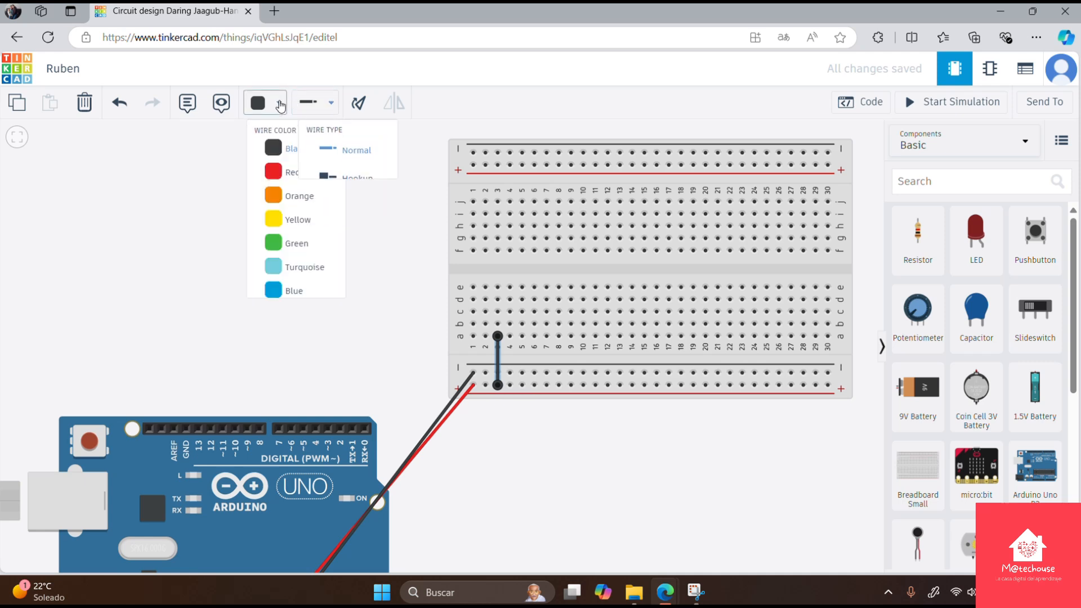
pyautogui.click(297, 174)
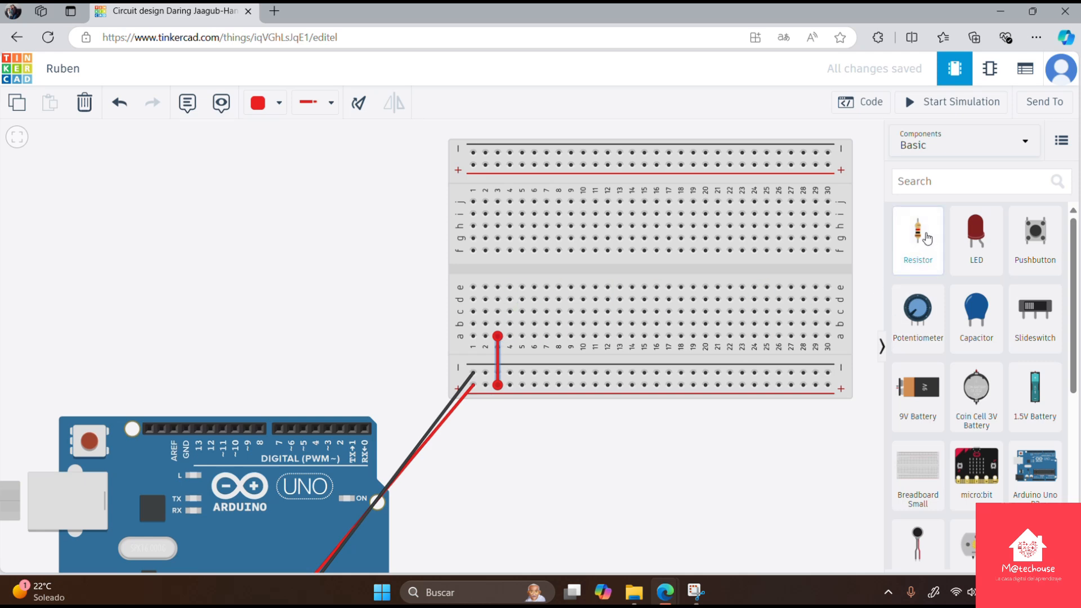
# Step: Place a resistor across the breadboard's centre gap in column 3, from f3 to d3, and name it R1
pyautogui.moveTo(921, 238); pyautogui.dragTo(503, 282)
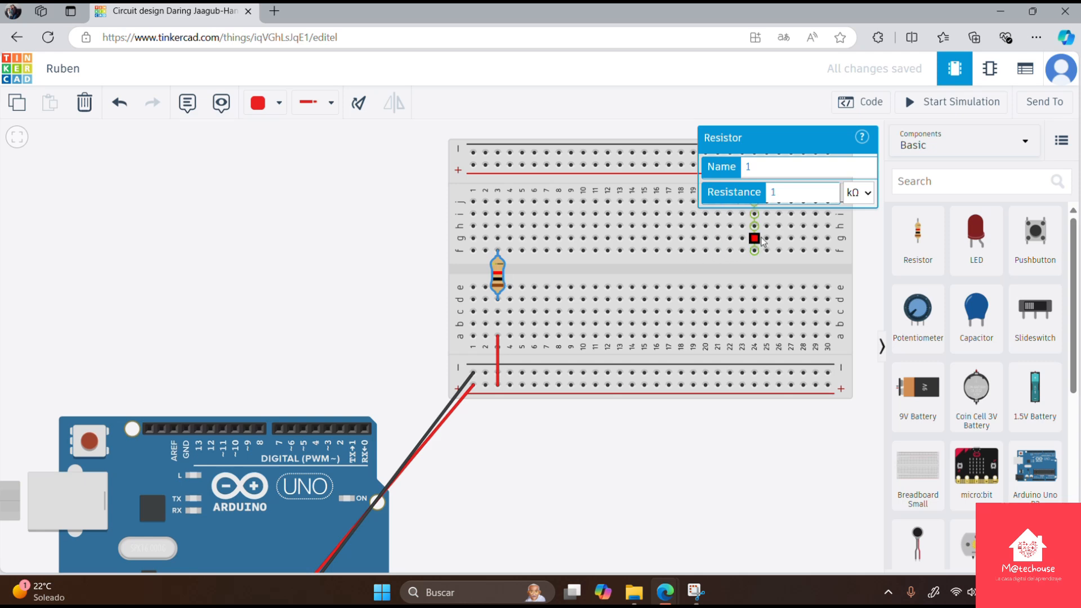
pyautogui.doubleClick(742, 169)
pyautogui.write('r1')
pyautogui.doubleClick(766, 172)
pyautogui.press('capslock')
pyautogui.write('R1')
# Step: Set the resistance of R1 to 330 Ω
pyautogui.click(786, 196)
pyautogui.press('BackSpace')
pyautogui.write('330')
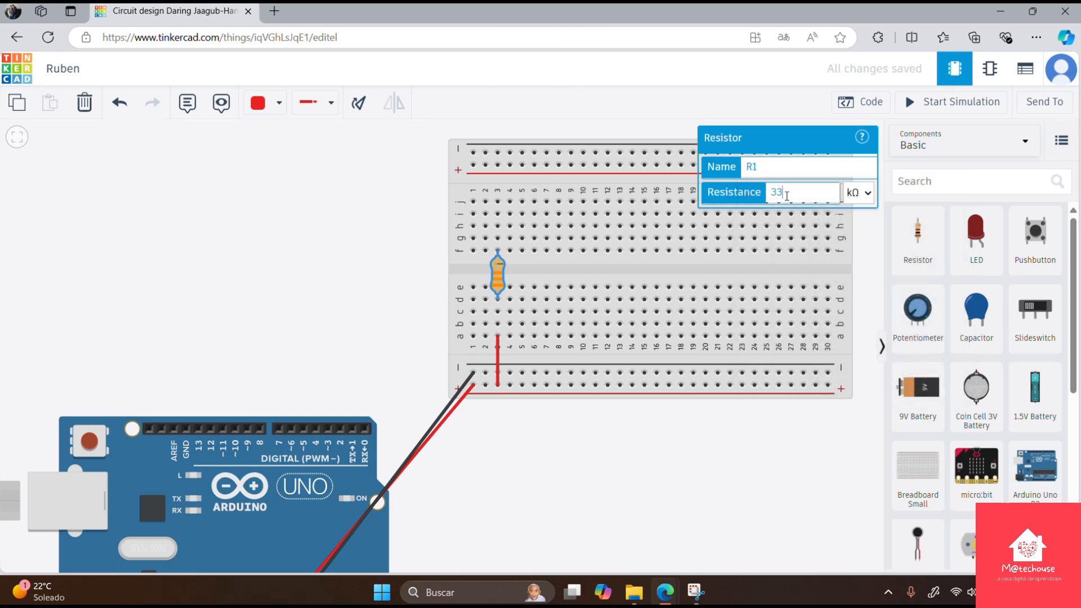
pyautogui.click(859, 197)
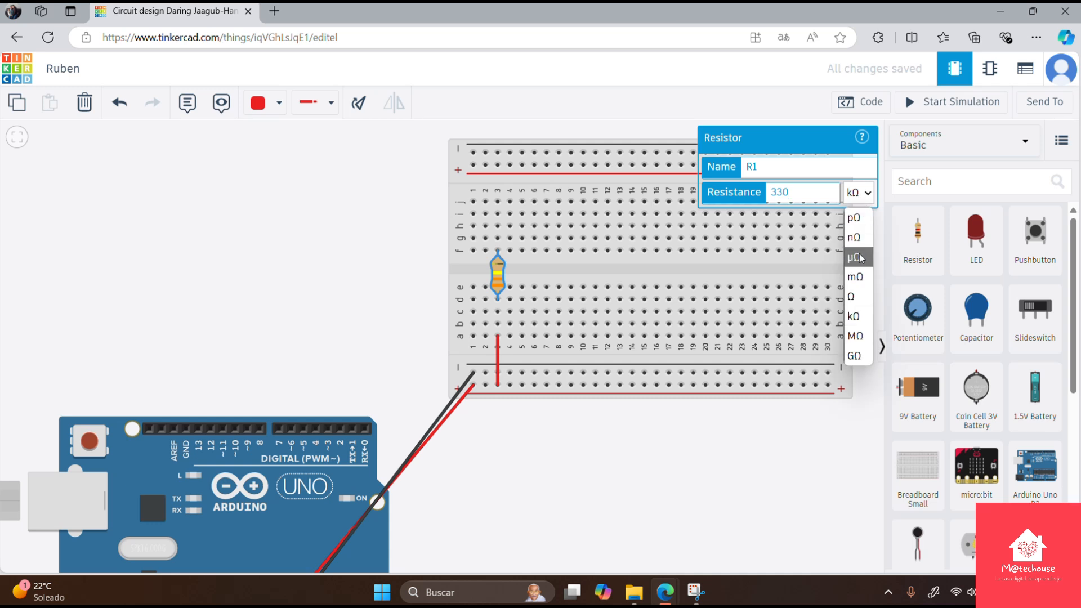
pyautogui.click(856, 297)
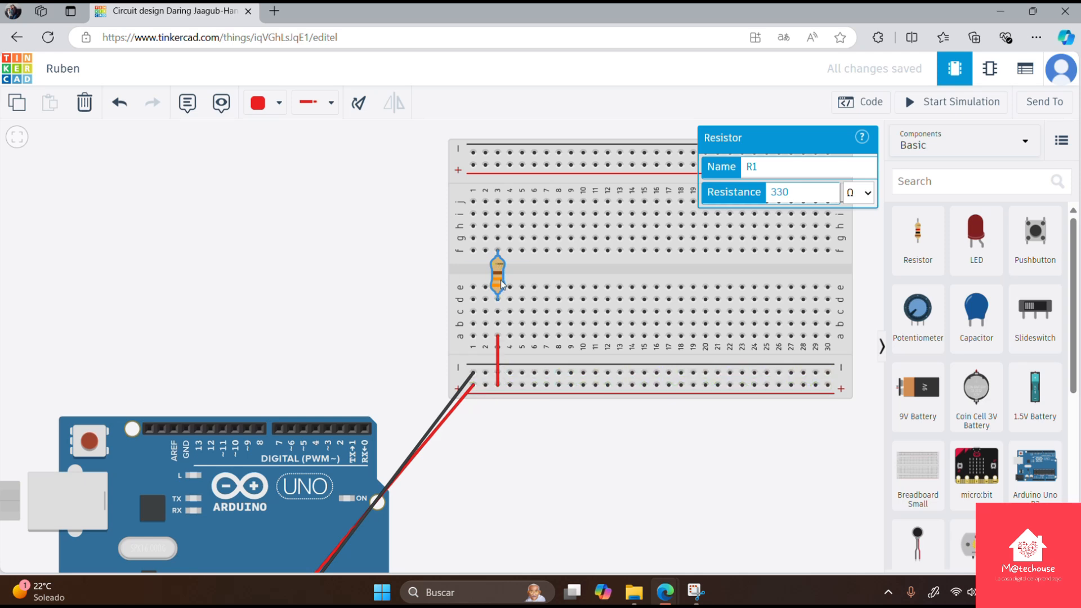
# Step: Move the breadboard with its resistor and wires slightly downward, towards the Arduino
pyautogui.moveTo(501, 285)
pyautogui.mouseDown()
pyautogui.moveTo(501, 296)
pyautogui.moveTo(501, 285)
pyautogui.mouseUp()
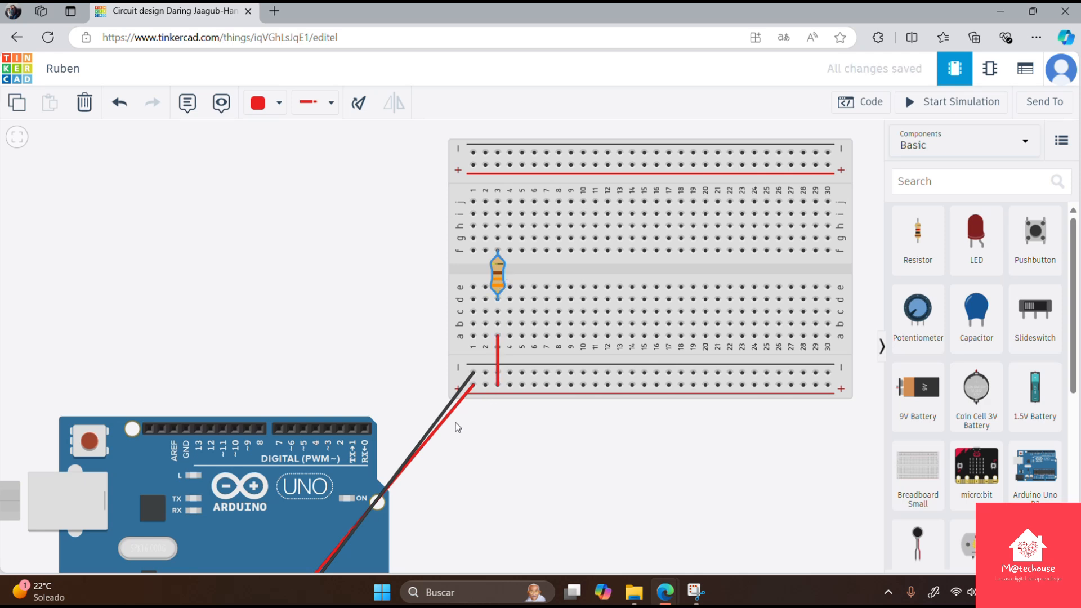
pyautogui.scroll(-3, 447, 442)
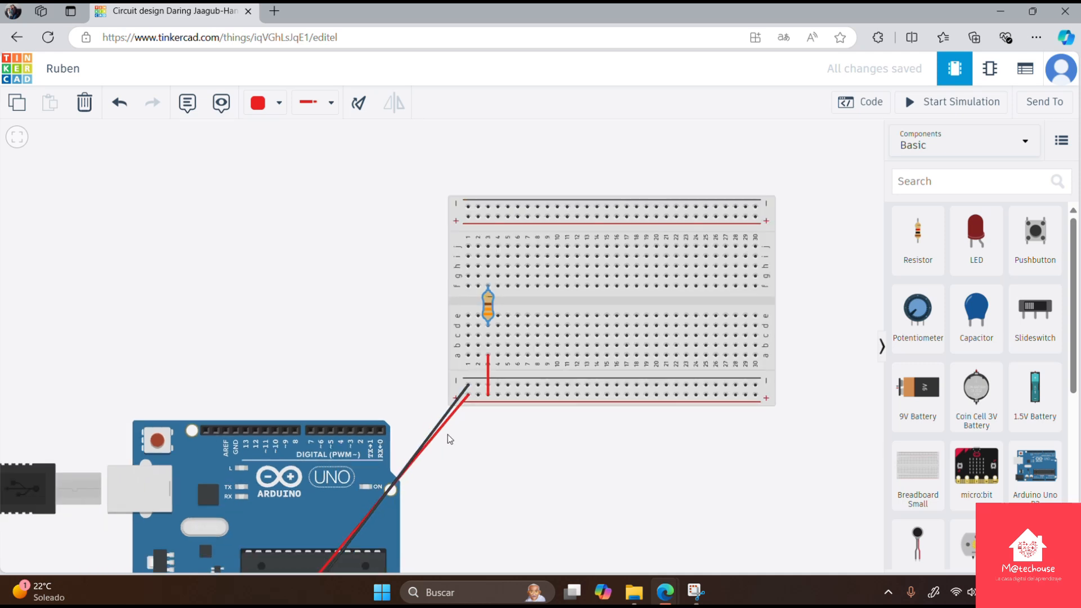
pyautogui.moveTo(580, 489); pyautogui.dragTo(575, 399)
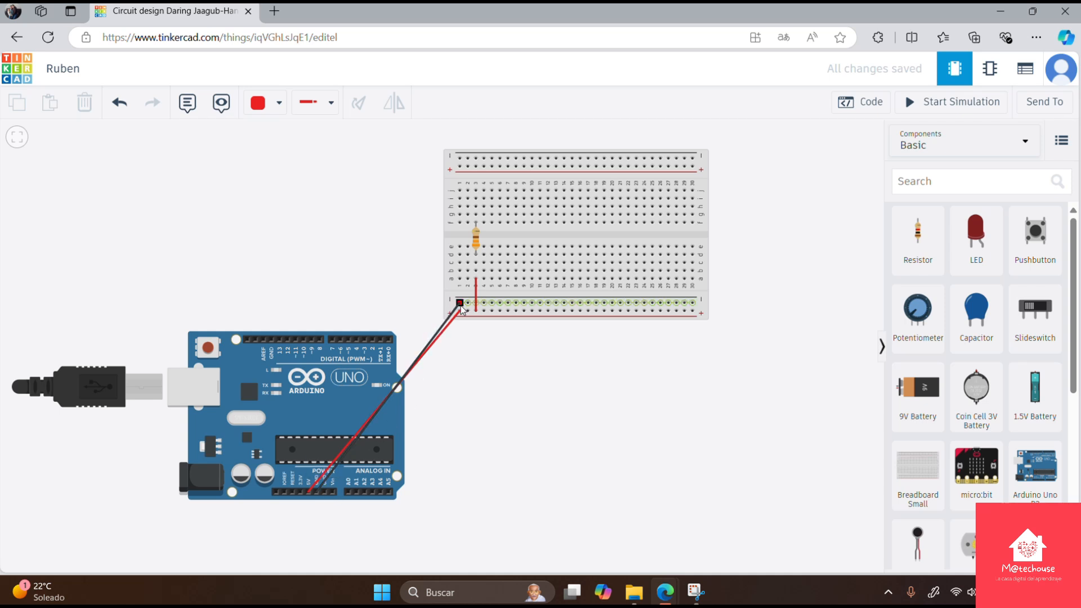
pyautogui.click(476, 310)
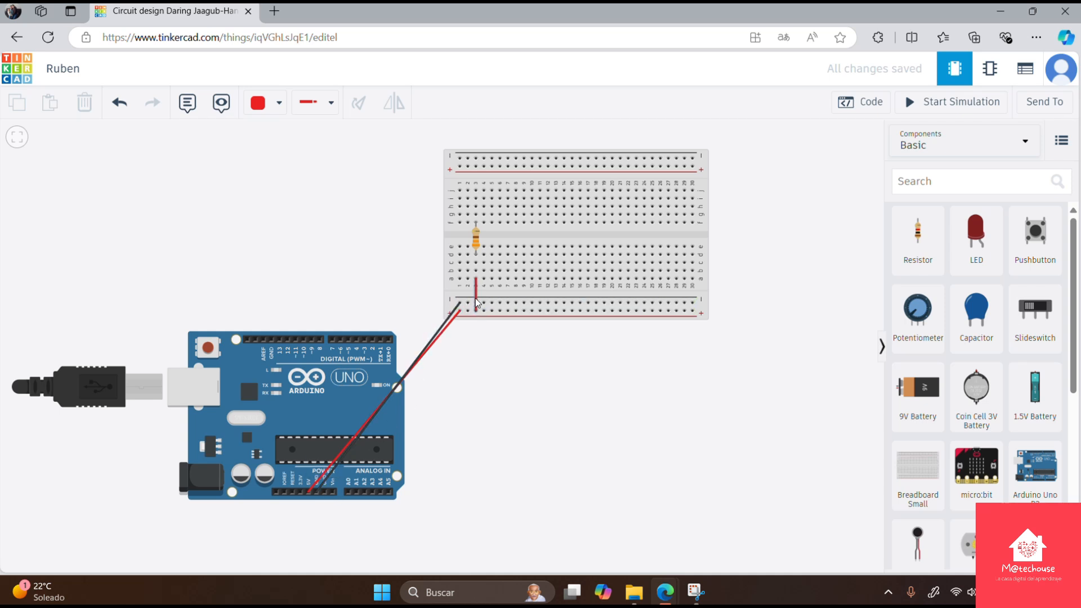
pyautogui.moveTo(476, 263); pyautogui.dragTo(476, 279)
pyautogui.scroll(4, 474, 248)
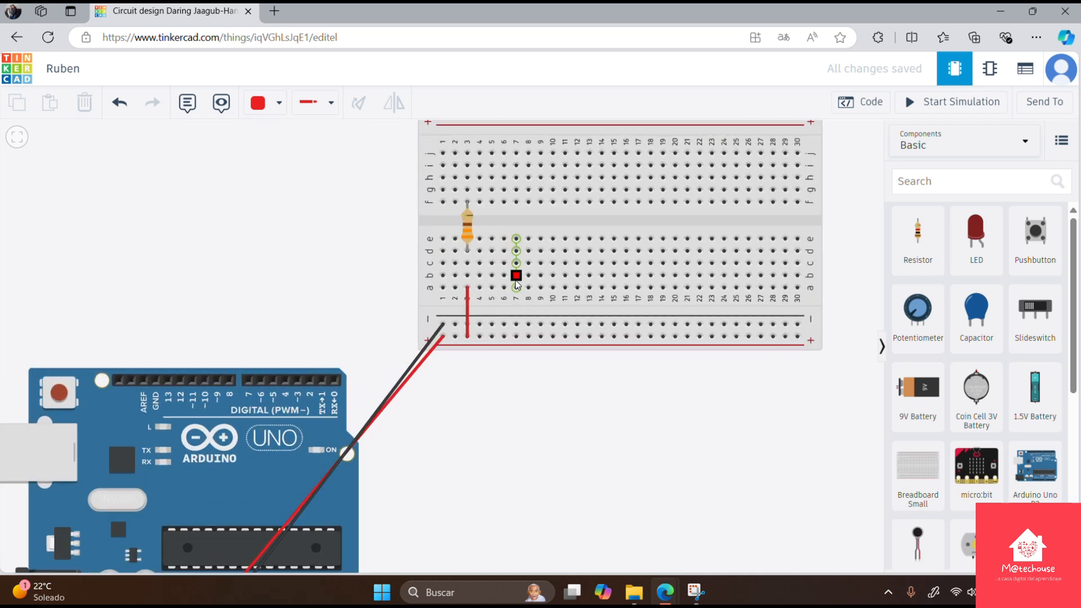
pyautogui.moveTo(516, 238); pyautogui.dragTo(513, 287)
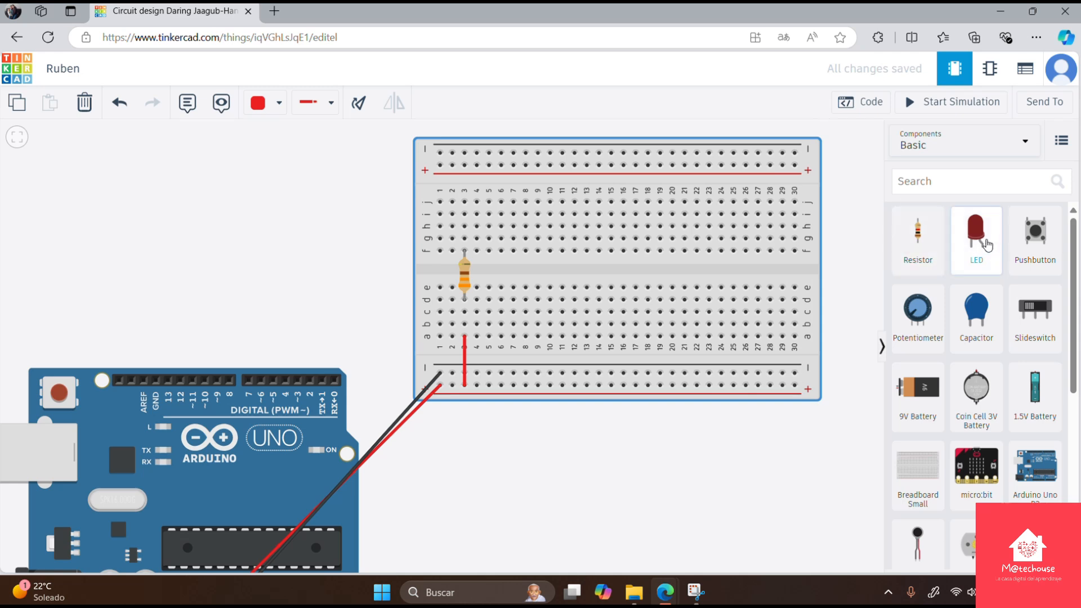
# Step: Place a red LED above the resistor with its legs in holes g3 and g4, and mirror it
pyautogui.click(984, 244)
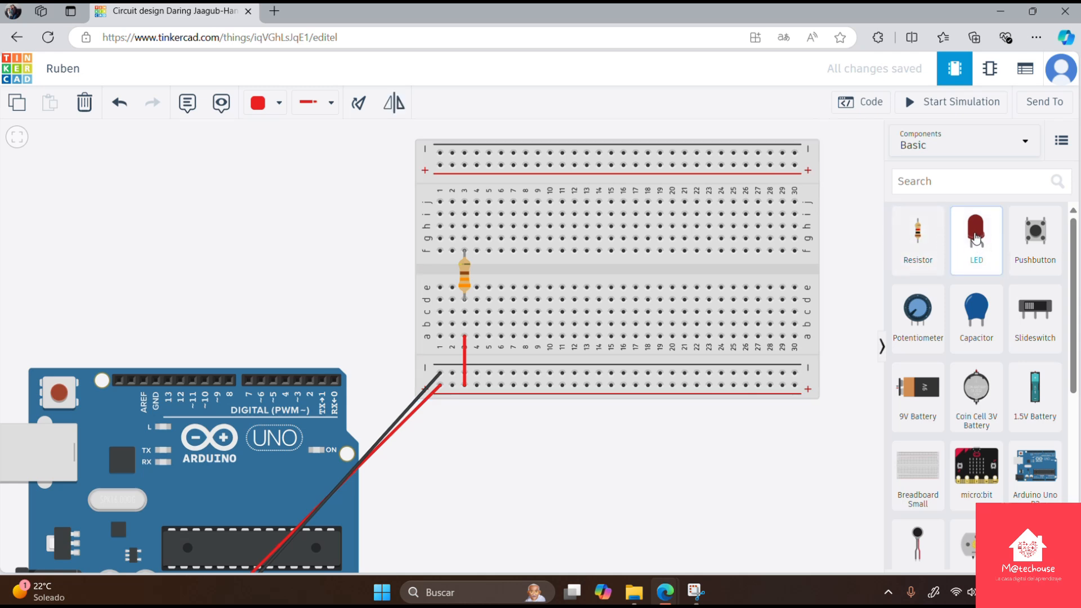
pyautogui.moveTo(984, 244); pyautogui.dragTo(477, 237)
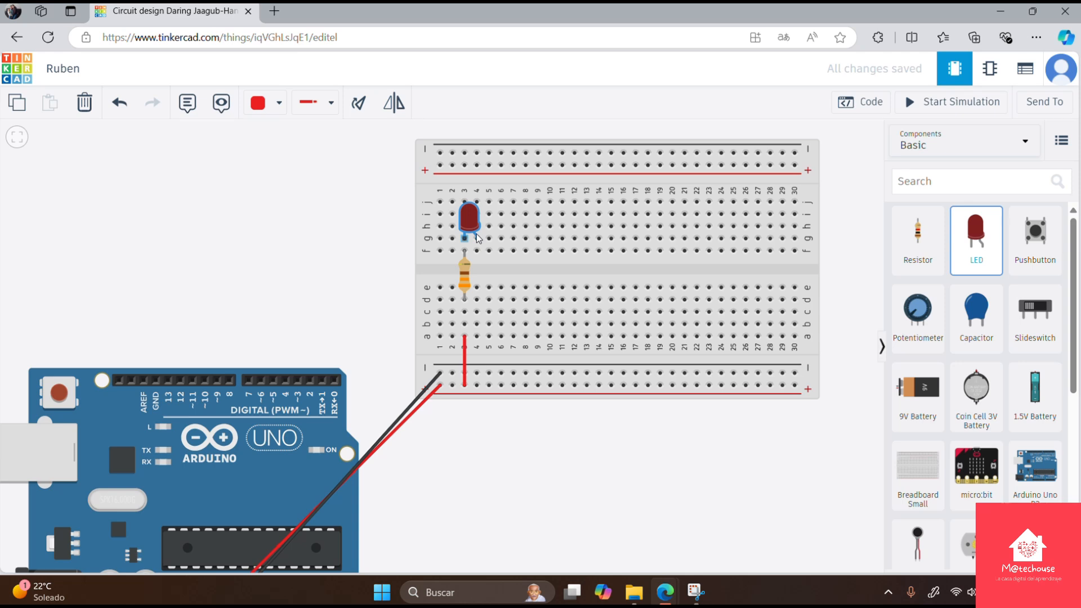
pyautogui.click(477, 237)
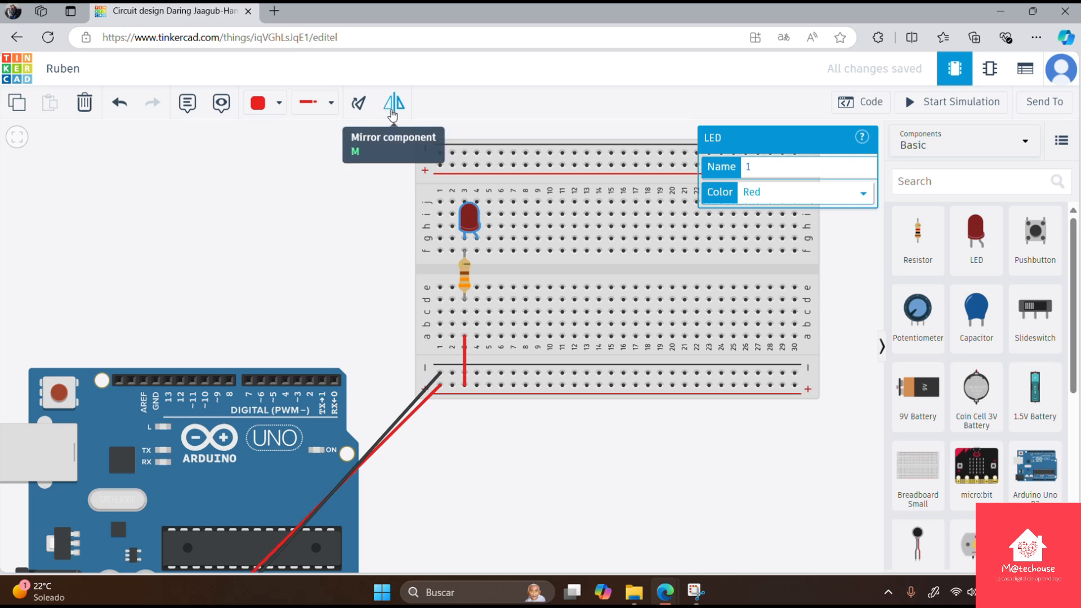
pyautogui.click(393, 114)
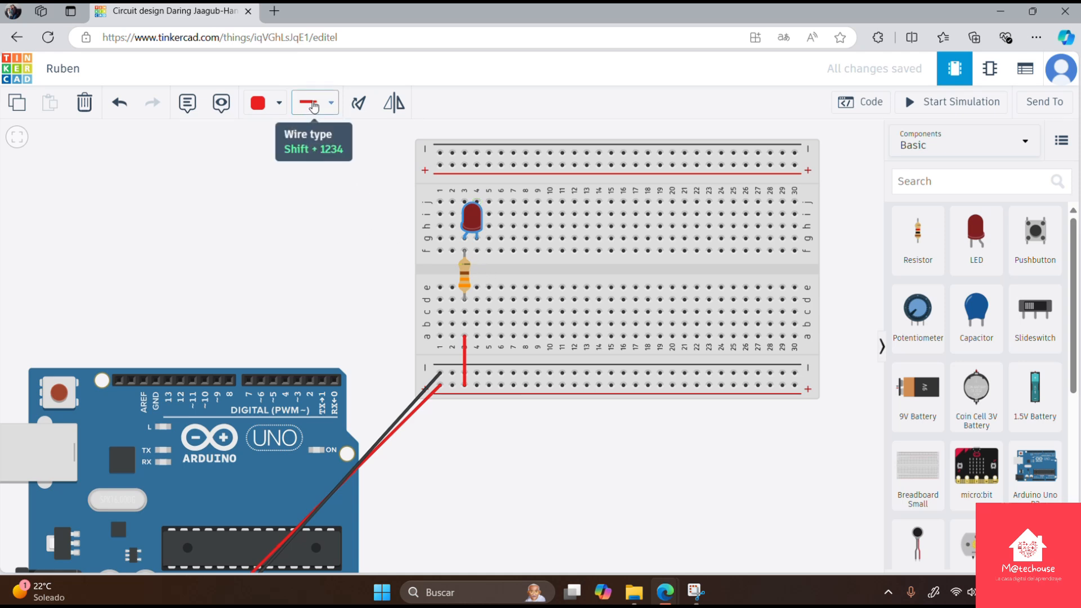
# Step: Wire hole f4 to the breadboard's lower negative rail at column 4, and colour the wire black
pyautogui.click(317, 104)
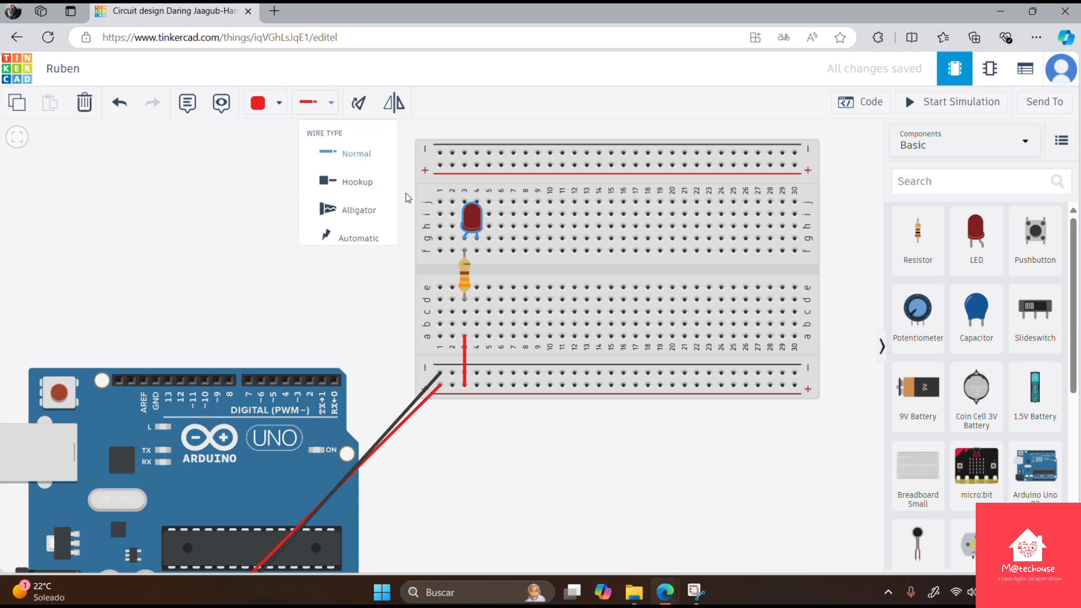
pyautogui.click(477, 251)
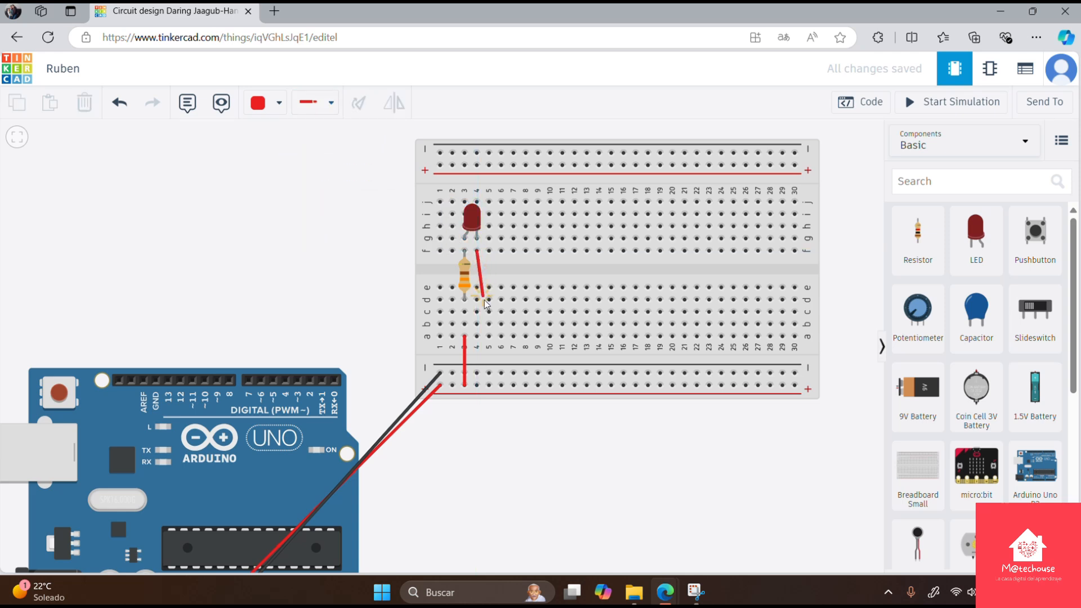
pyautogui.click(476, 373)
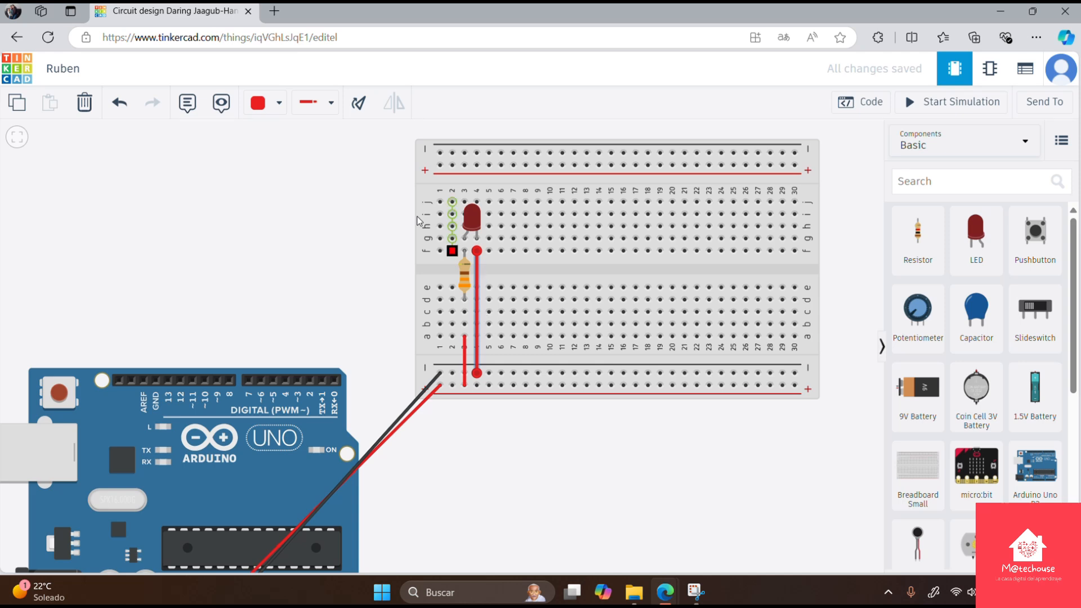
pyautogui.click(275, 103)
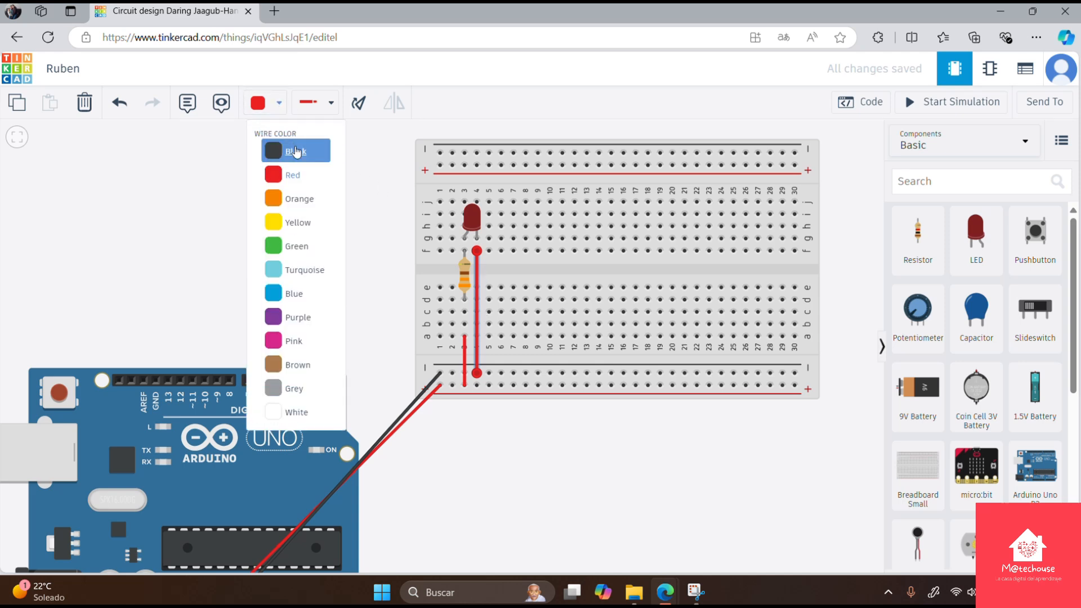
pyautogui.click(304, 150)
# Step: Start the simulation with the breadboard and the Arduino both in view
pyautogui.scroll(-1, 525, 340)
pyautogui.scroll(-1, 526, 340)
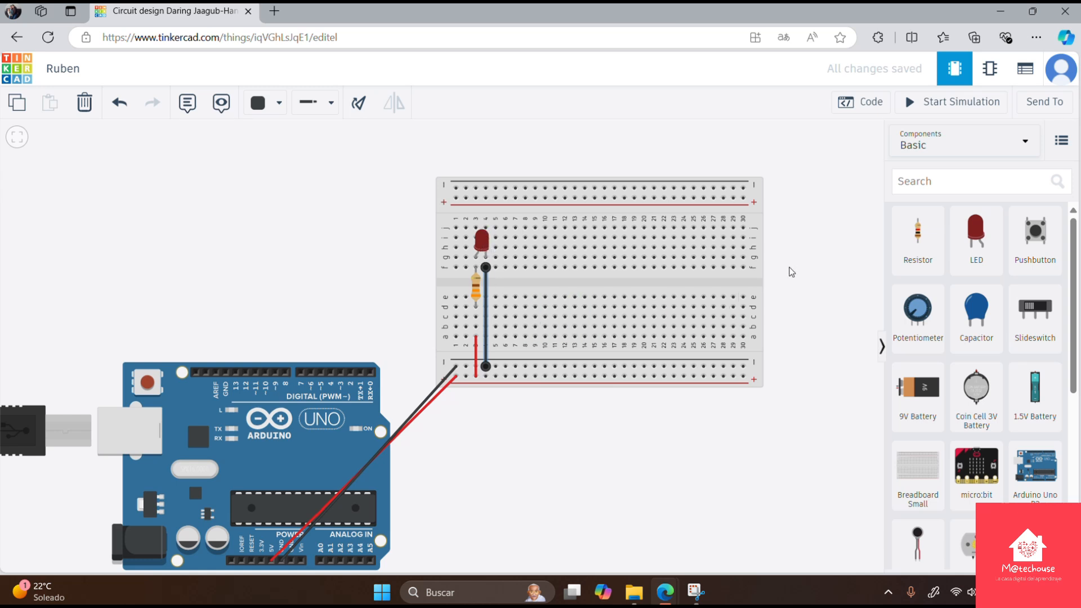
pyautogui.click(924, 108)
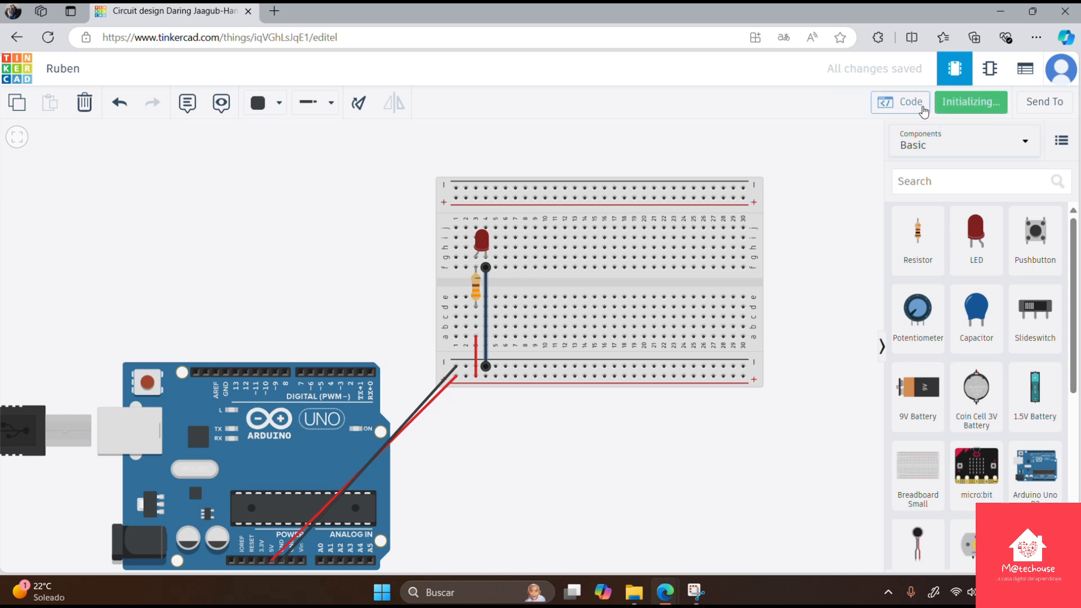